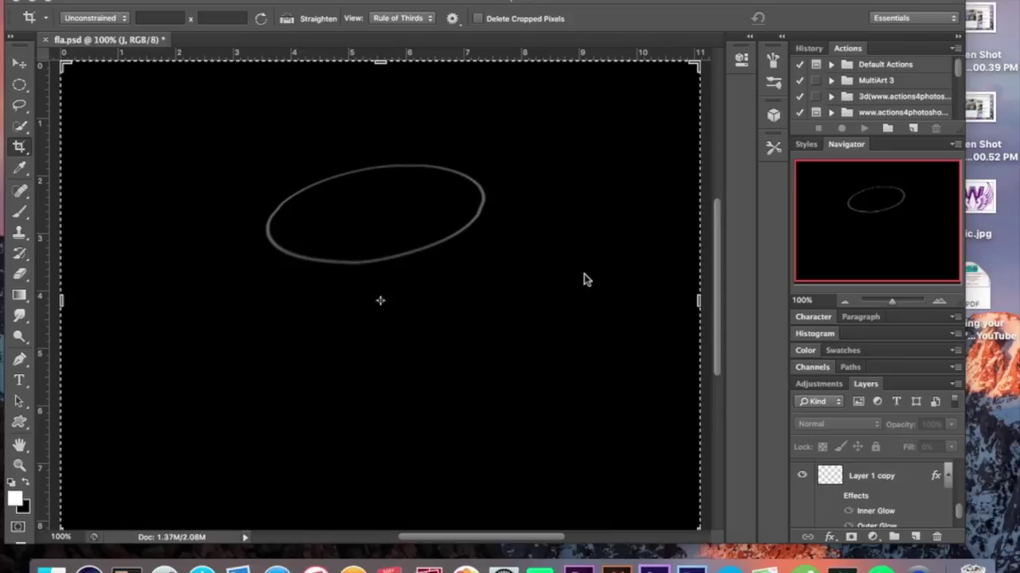
# Select the Background layer and hide the Layer 1 copy ellipse
pyautogui.click(20, 63)
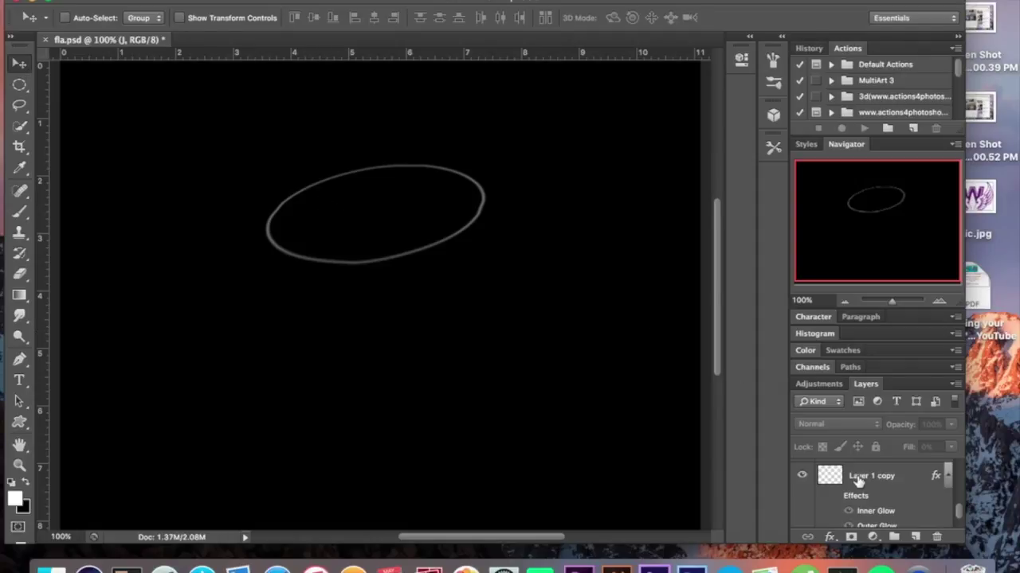
pyautogui.scroll(-2, 859, 478)
pyautogui.click(873, 517)
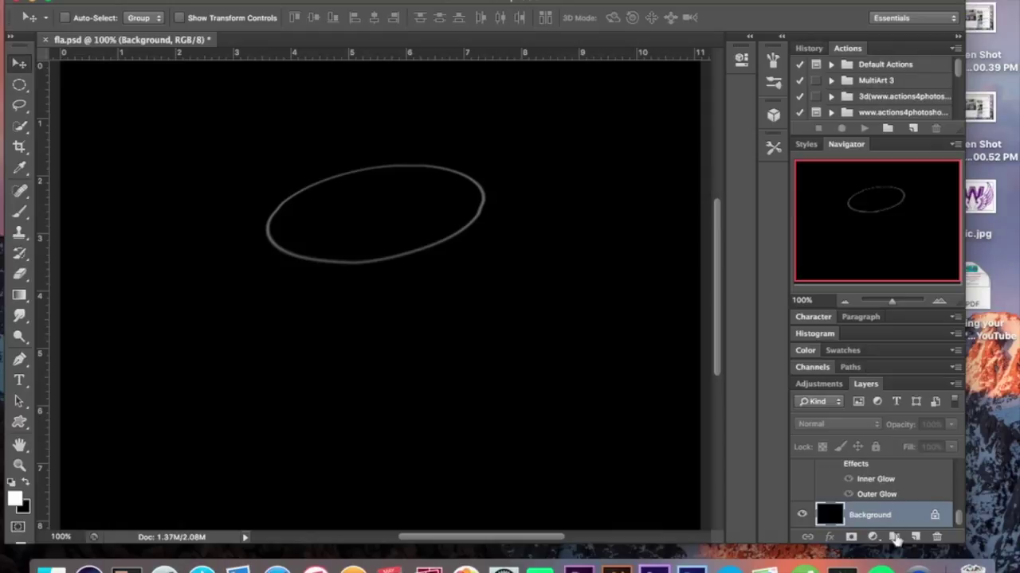
pyautogui.scroll(1, 877, 503)
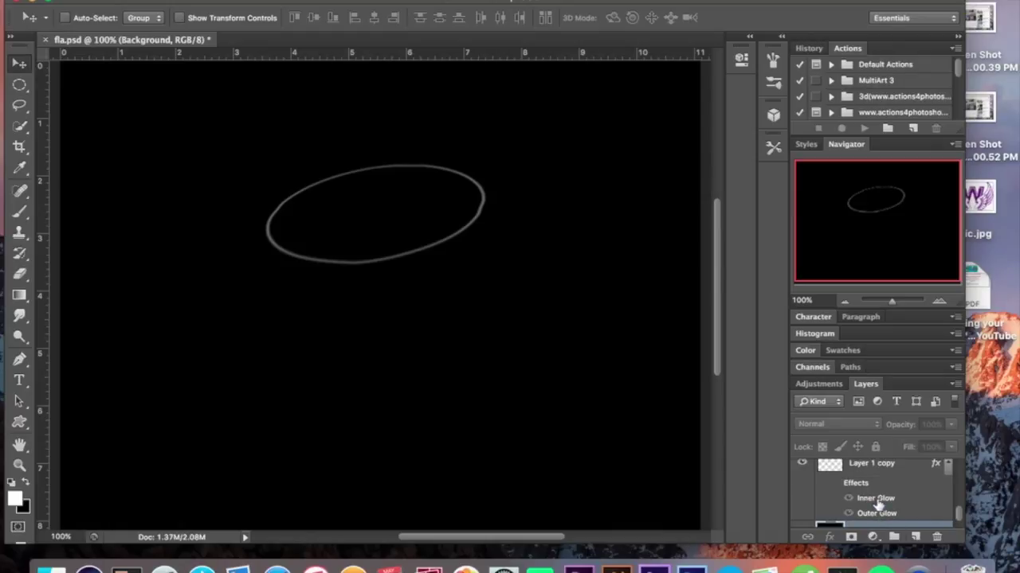
pyautogui.scroll(1, 876, 502)
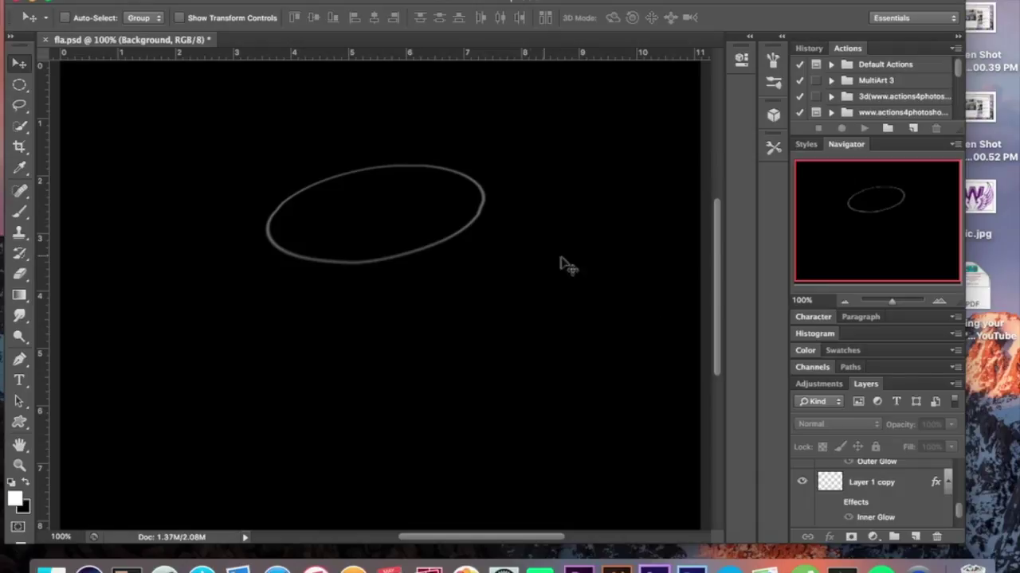
pyautogui.click(803, 483)
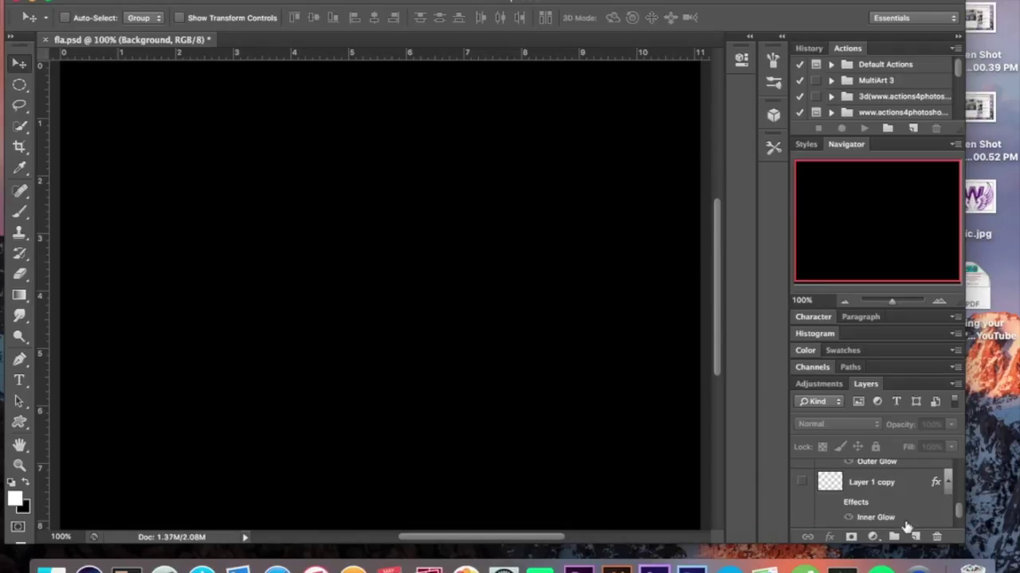
pyautogui.scroll(-2, 837, 486)
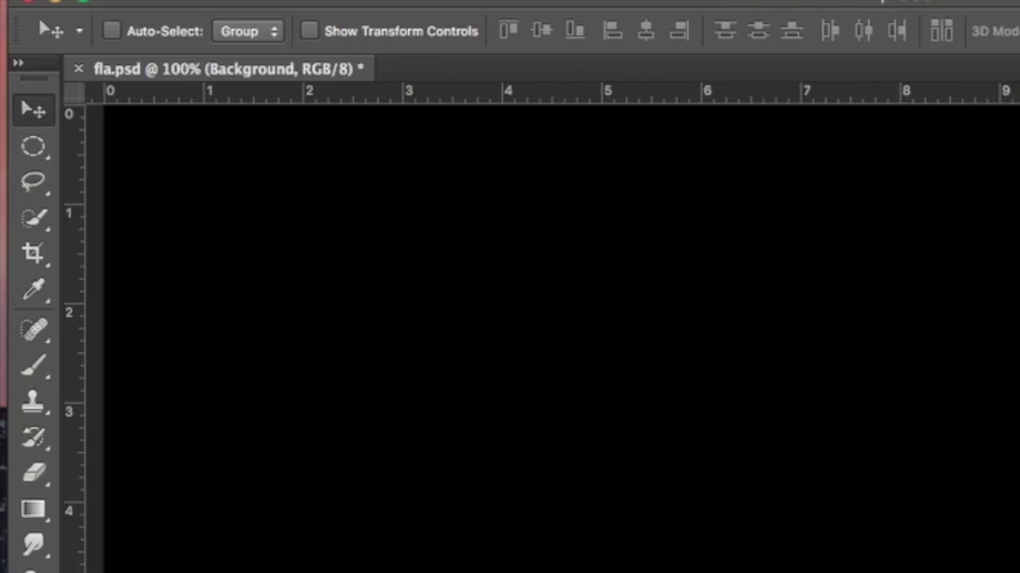
# Add a new layer above the Background and make a circular marquee selection about 4.7 inches wide on the canvas
pyautogui.press('alt+shift+super+n')
pyautogui.moveTo(32, 147); pyautogui.dragTo(128, 164)
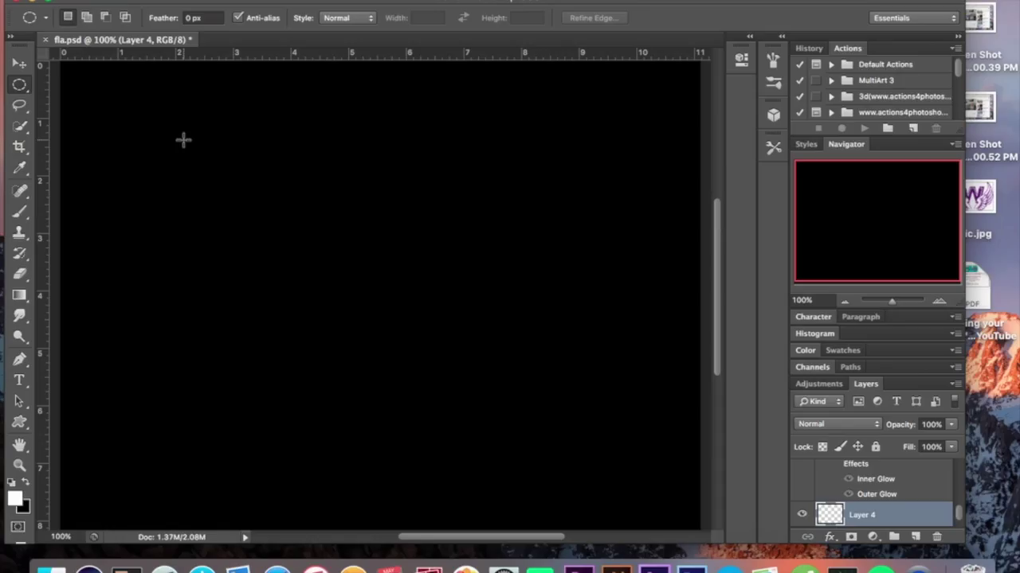
pyautogui.moveTo(316, 247); pyautogui.dragTo(987, 572)
pyautogui.moveTo(568, 364); pyautogui.dragTo(617, 410)
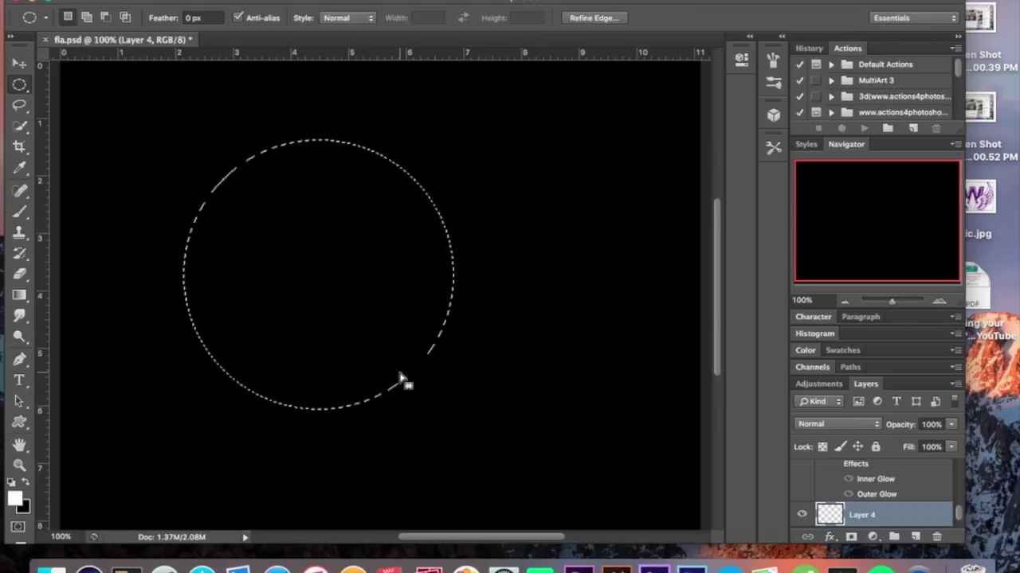
# Convert the circular selection into a work path with a tolerance of 1.0 pixels
pyautogui.rightClick(283, 275)
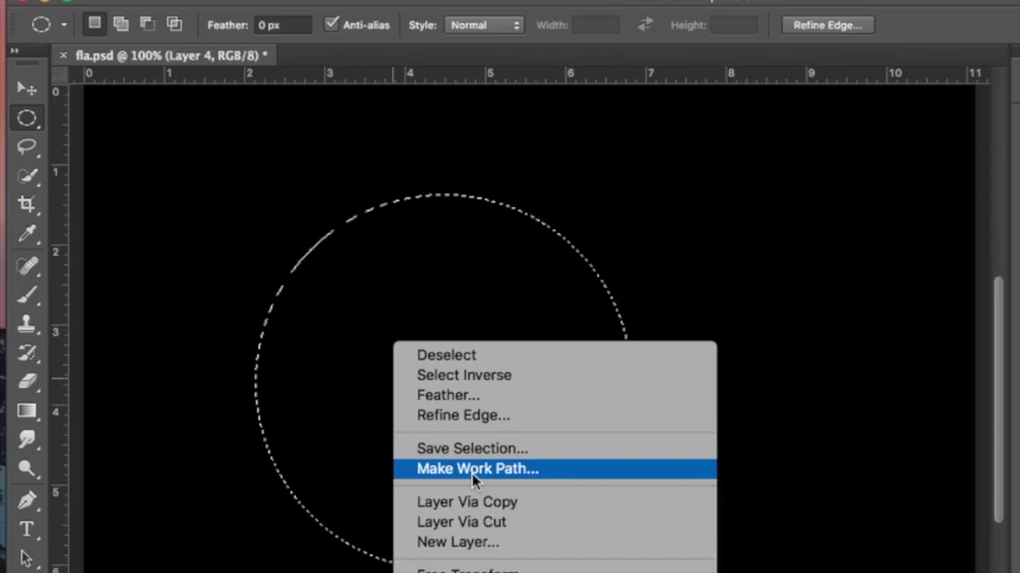
pyautogui.click(475, 470)
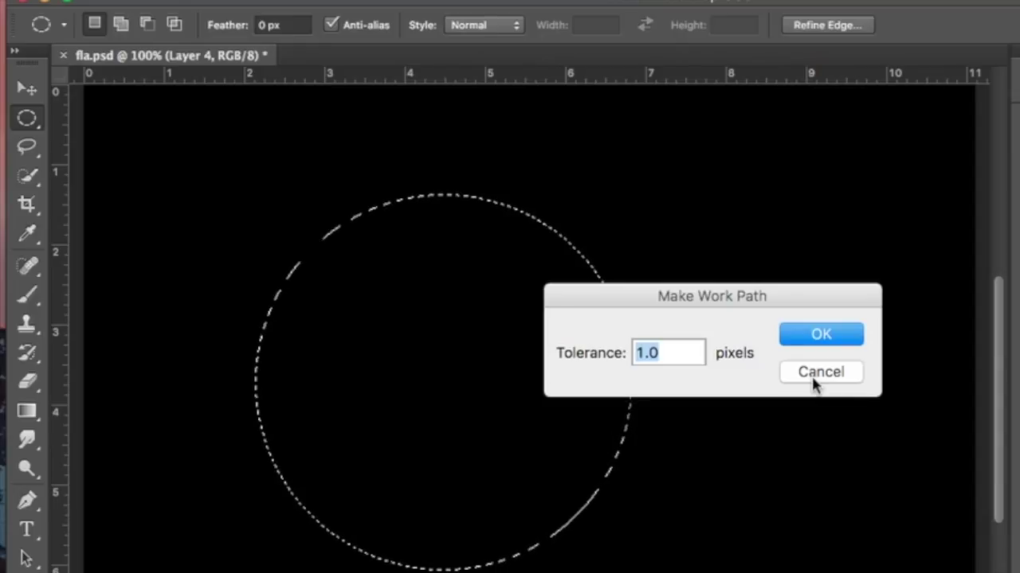
pyautogui.press('Return')
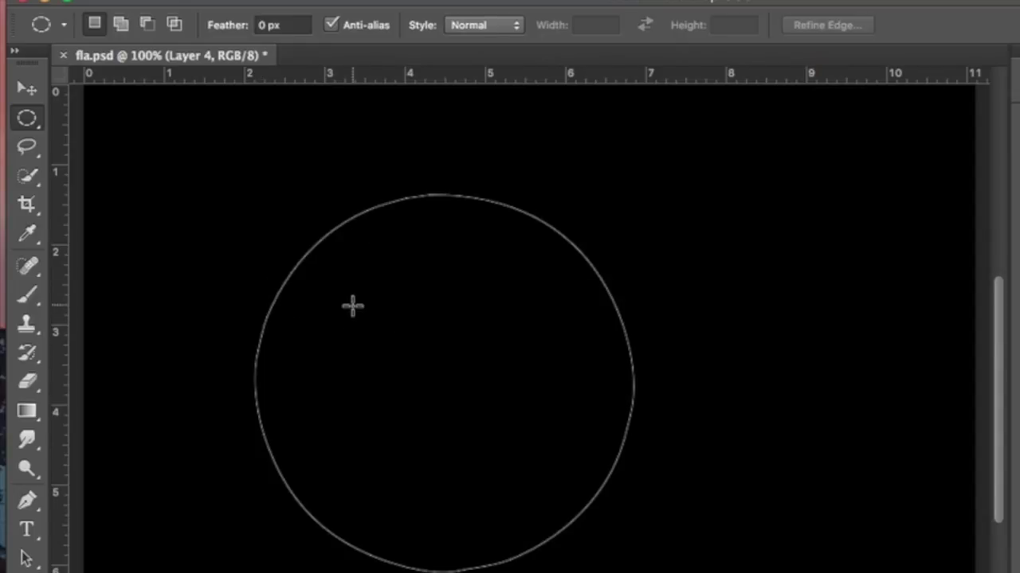
# Choose a soft round brush with 0% hardness, set its size to 4 px, and switch to the Pen tool
pyautogui.click(28, 296)
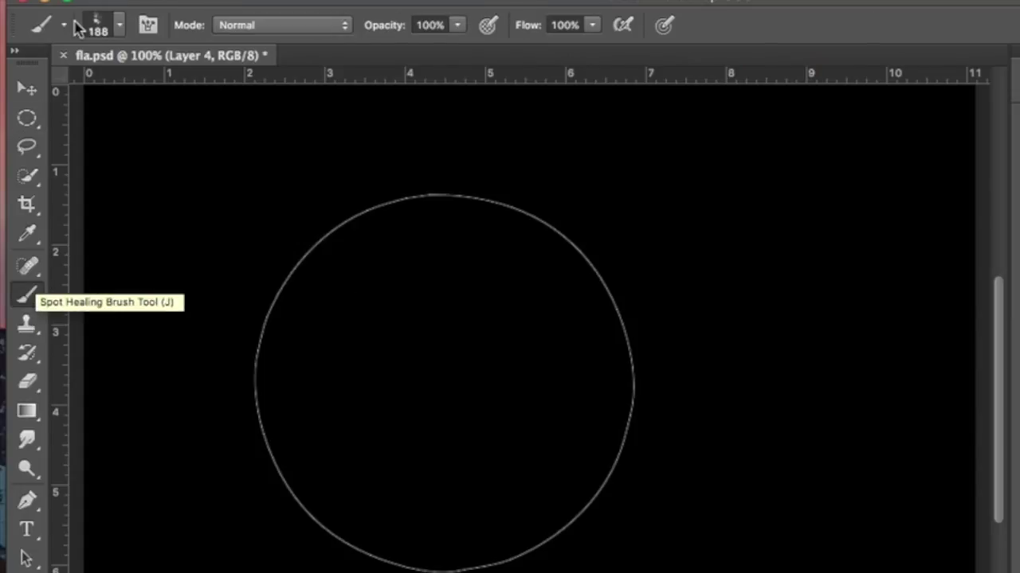
pyautogui.click(119, 26)
pyautogui.click(128, 198)
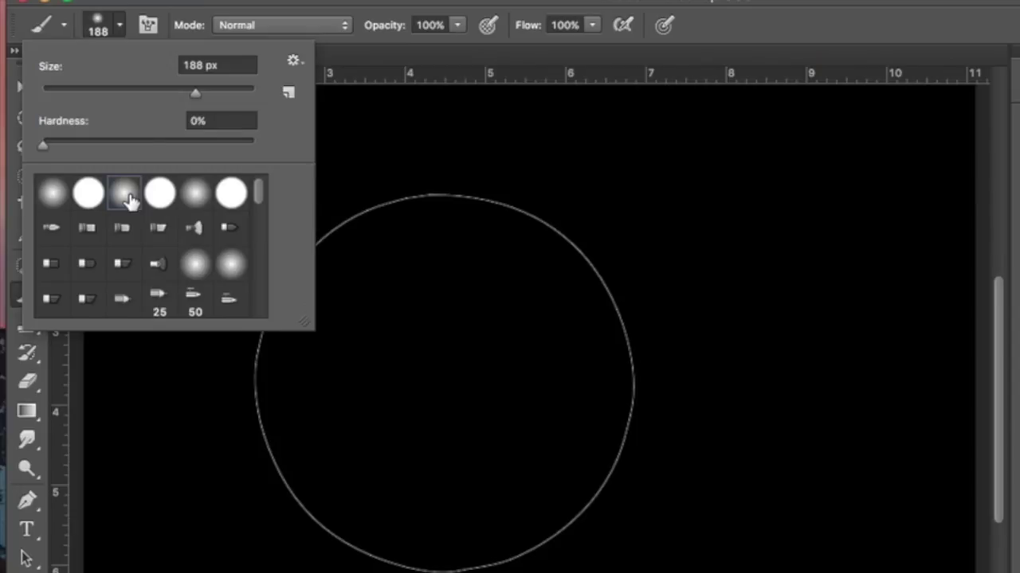
pyautogui.click(199, 65)
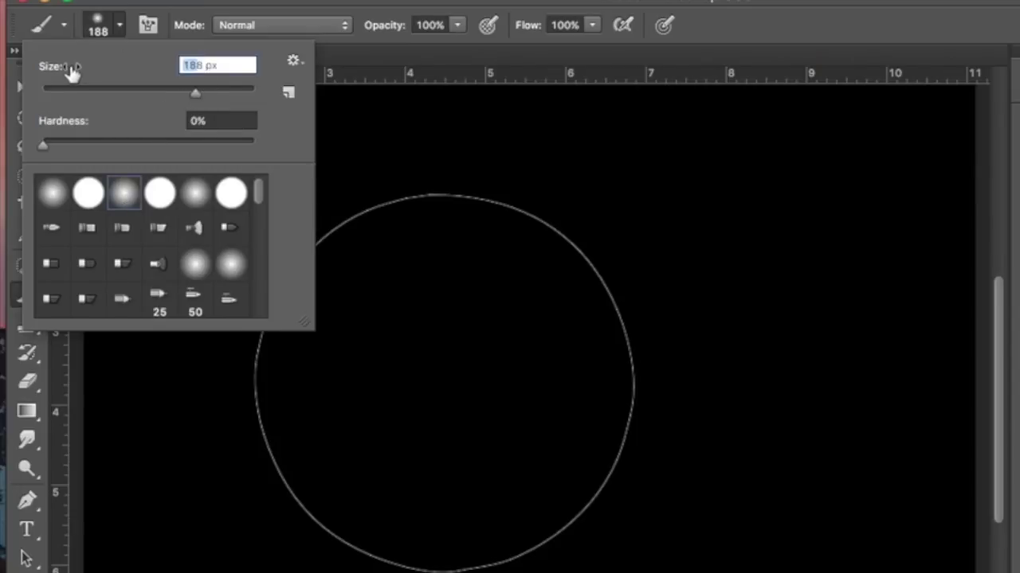
pyautogui.write('4')
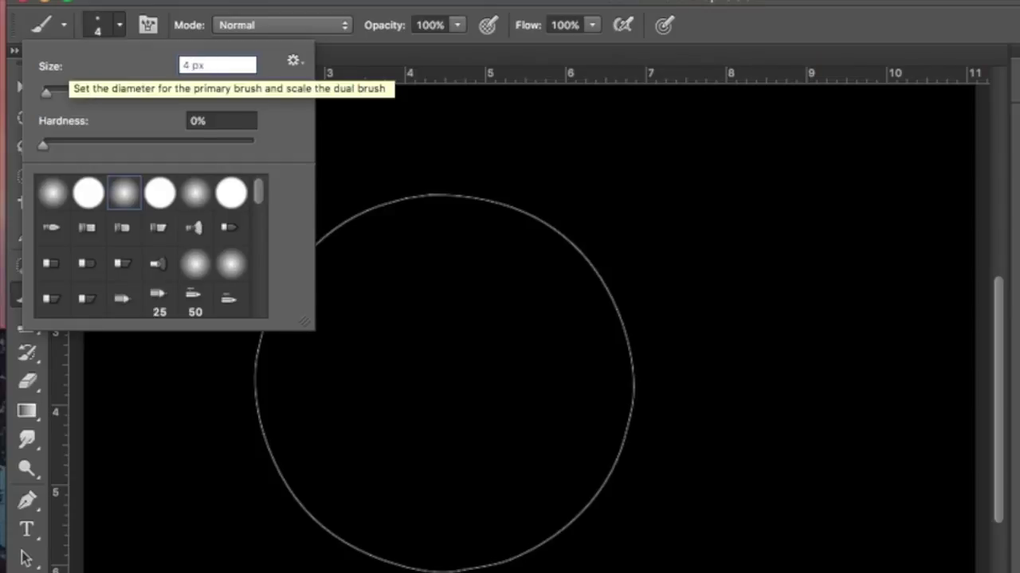
pyautogui.press('Return')
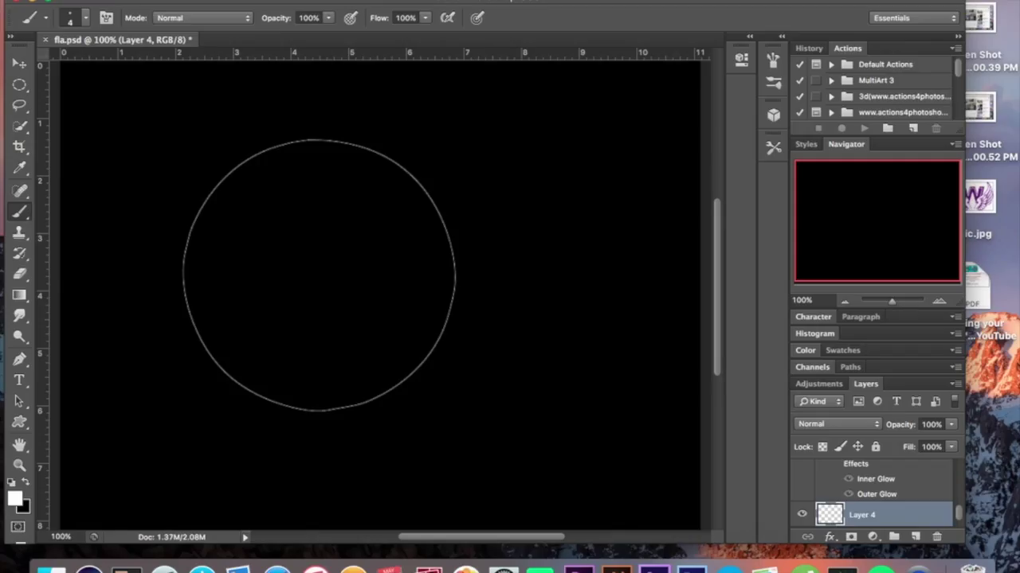
pyautogui.click(30, 355)
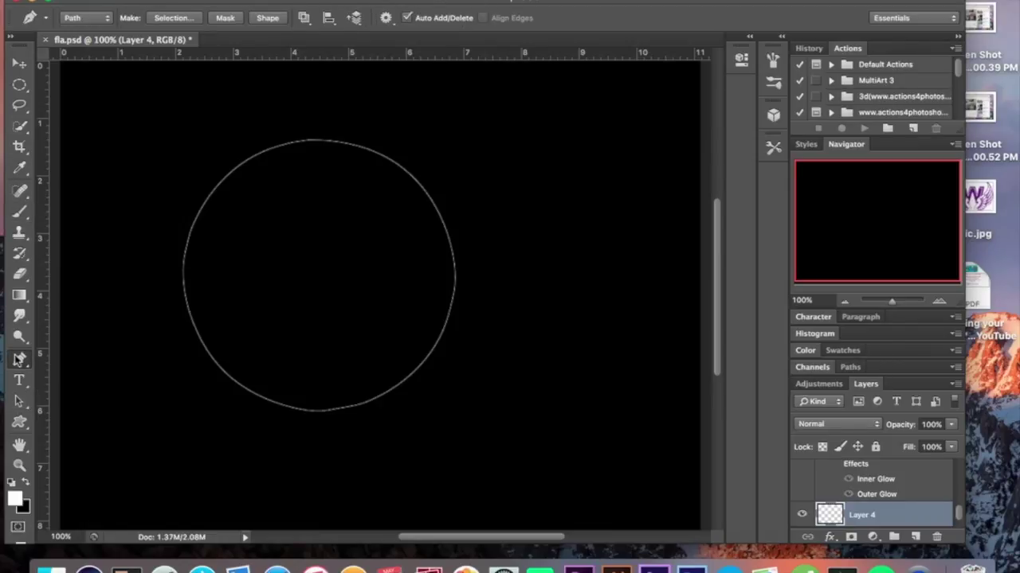
pyautogui.click(380, 246)
pyautogui.rightClick(404, 226)
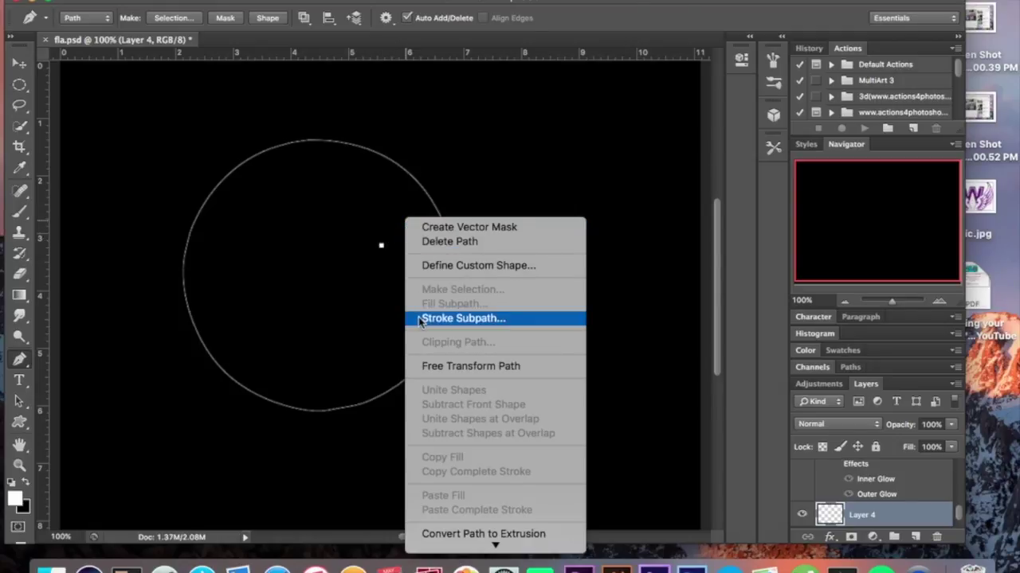
pyautogui.click(335, 317)
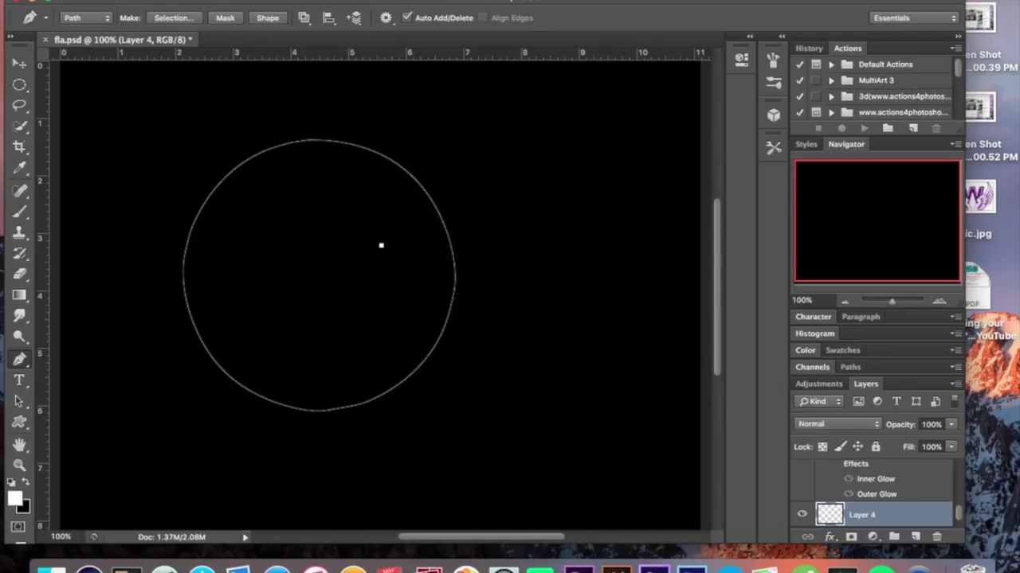
pyautogui.click(159, 0)
pyautogui.click(168, 29)
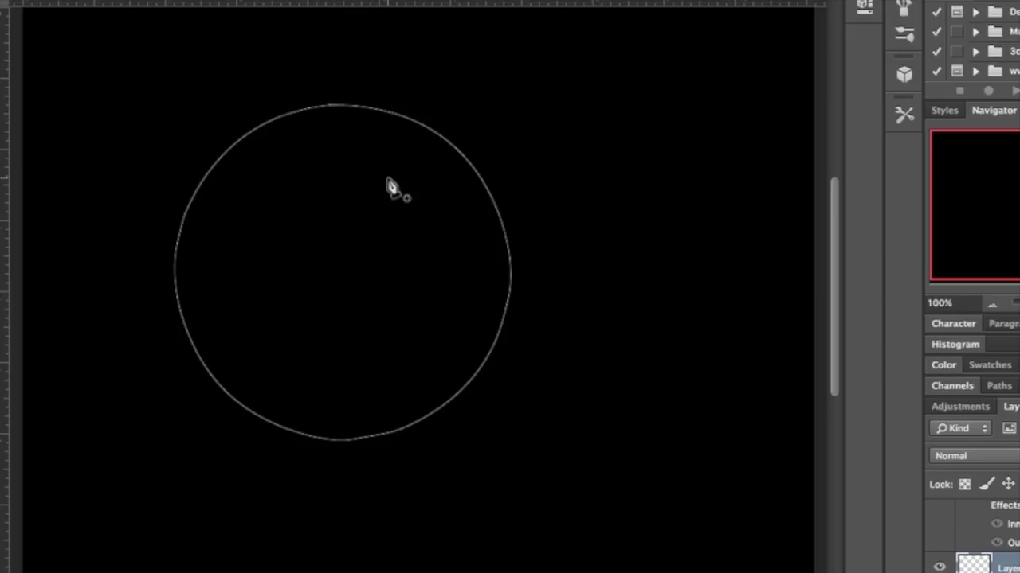
# Stroke the circular work path with the Brush, Simulate Pressure off, and delete the path
pyautogui.rightClick(361, 206)
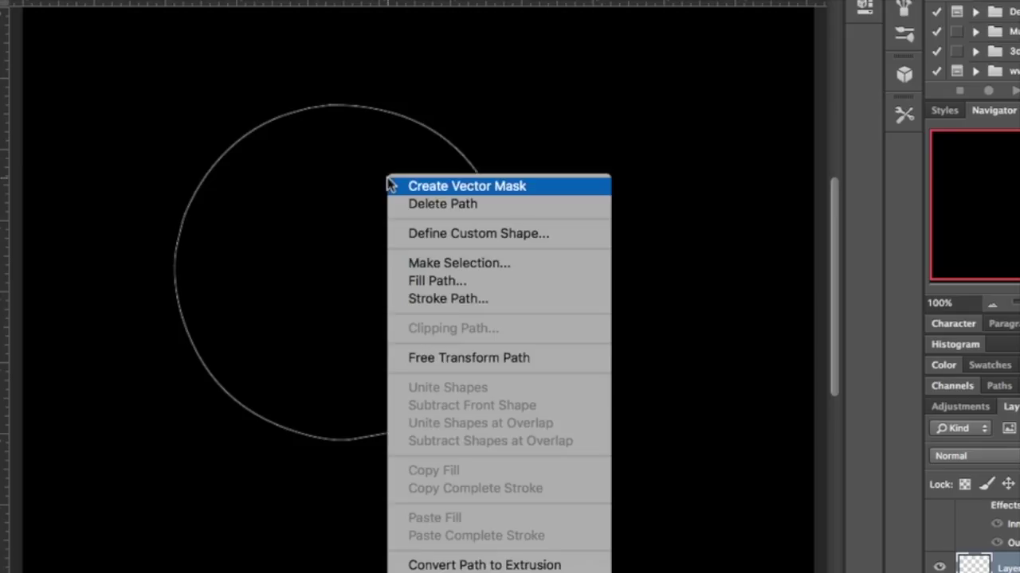
pyautogui.click(438, 307)
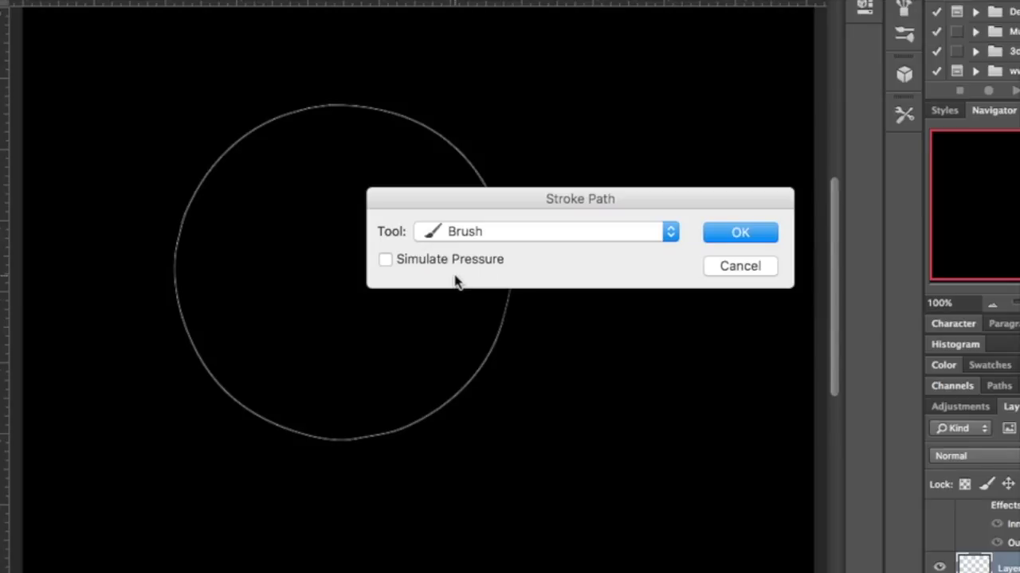
pyautogui.click(751, 233)
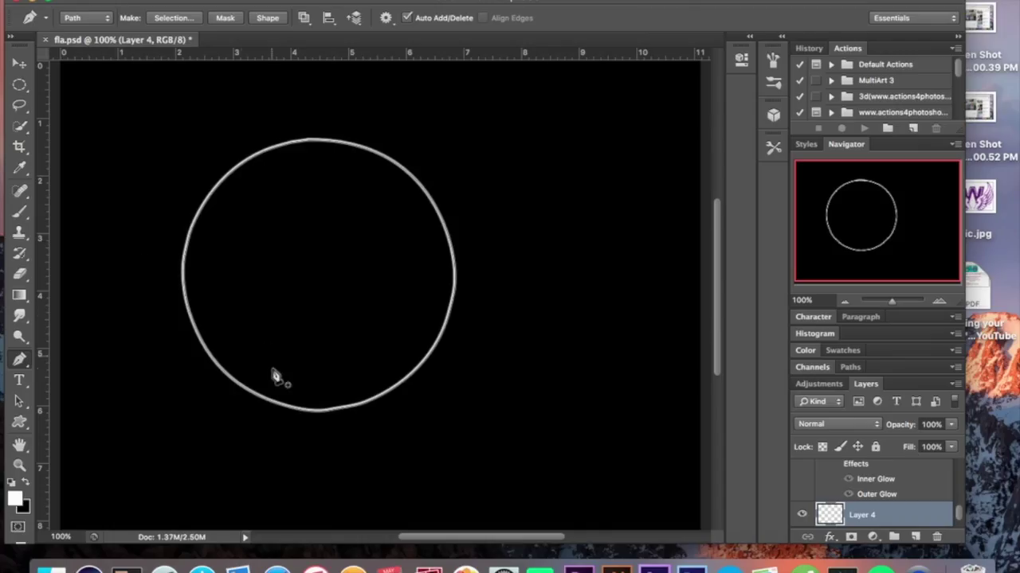
pyautogui.rightClick(286, 399)
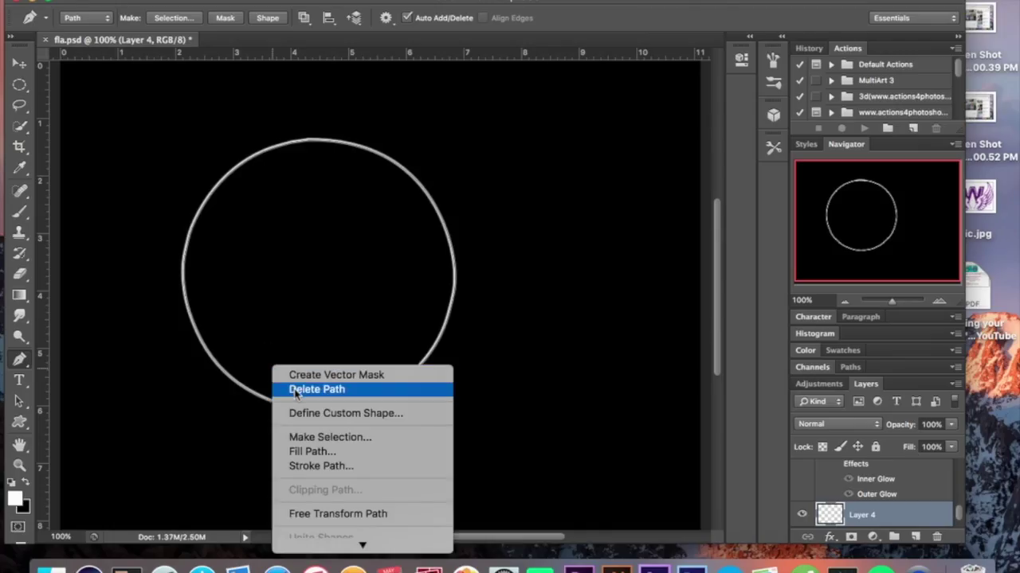
pyautogui.click(298, 390)
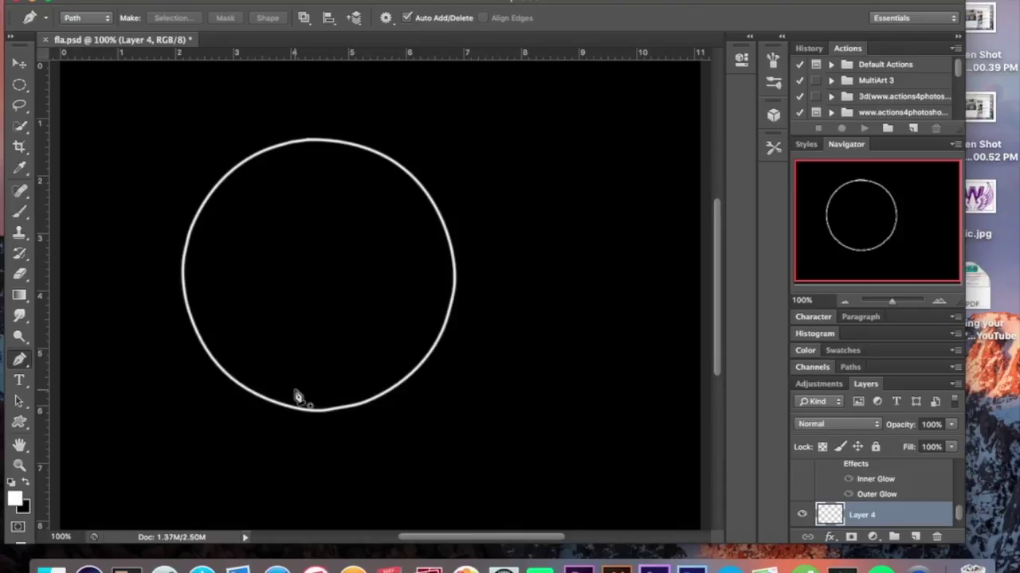
# Free-transform the stroked circle into an ellipse at about 52% width, rotated by about 92 degrees and moved nearer the canvas centre
pyautogui.press('super+t')
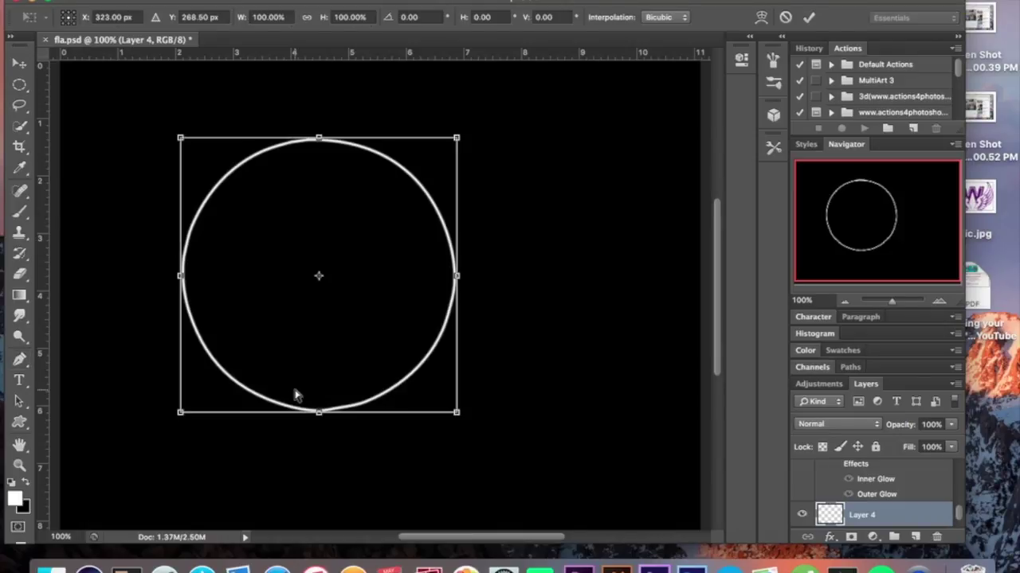
pyautogui.moveTo(457, 276); pyautogui.dragTo(325, 273)
pyautogui.moveTo(387, 154); pyautogui.dragTo(422, 359)
pyautogui.moveTo(287, 235); pyautogui.dragTo(400, 244)
pyautogui.moveTo(550, 368); pyautogui.dragTo(465, 192)
pyautogui.moveTo(495, 159); pyautogui.dragTo(512, 412)
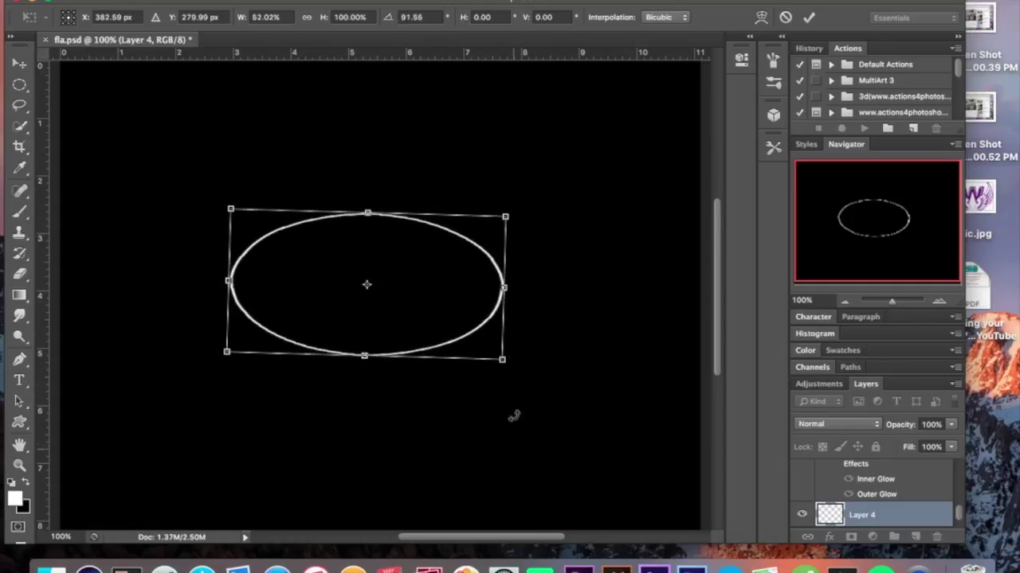
# Apply a perspective distortion to the ellipse that widens its lower edge, and slightly widen its upper edge
pyautogui.rightClick(504, 322)
pyautogui.click(530, 380)
pyautogui.moveTo(502, 359); pyautogui.dragTo(553, 389)
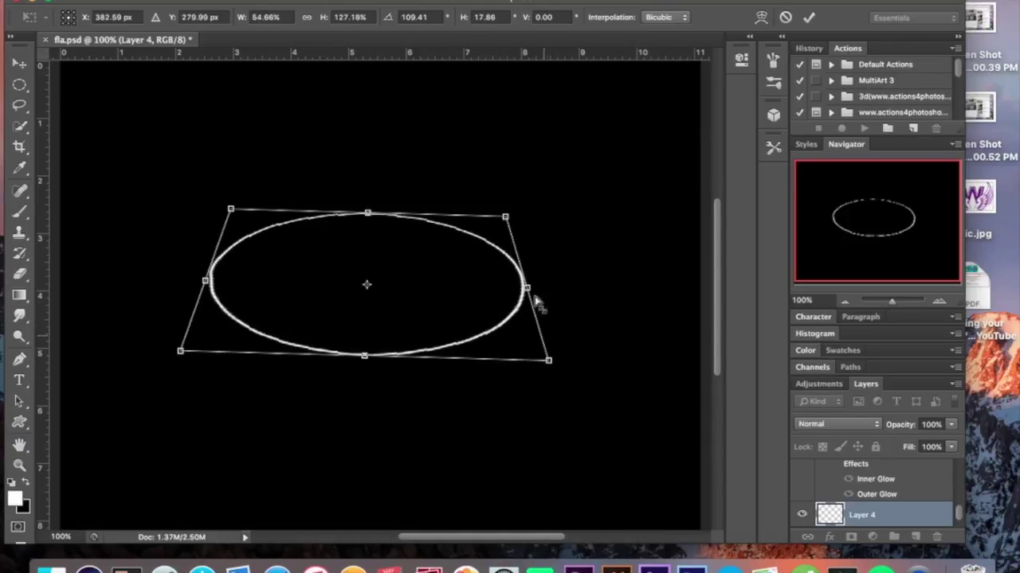
pyautogui.moveTo(505, 213)
pyautogui.mouseDown()
pyautogui.moveTo(500, 188)
pyautogui.moveTo(510, 217)
pyautogui.mouseUp()
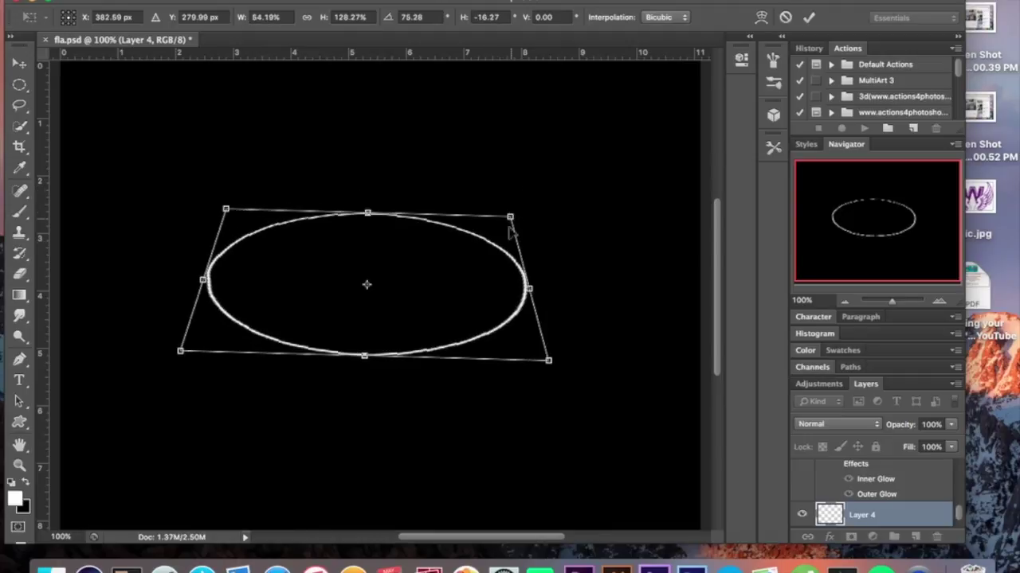
# Flatten the ellipse further, tilt it so its right end points upward, and commit the transform
pyautogui.rightClick(352, 334)
pyautogui.click(358, 328)
pyautogui.moveTo(366, 355); pyautogui.dragTo(365, 294)
pyautogui.moveTo(562, 228); pyautogui.dragTo(515, 189)
pyautogui.press('Return')
# Delete the layer holding the tilted ellipse and make Layer 1 copy visible again
pyautogui.press('p')
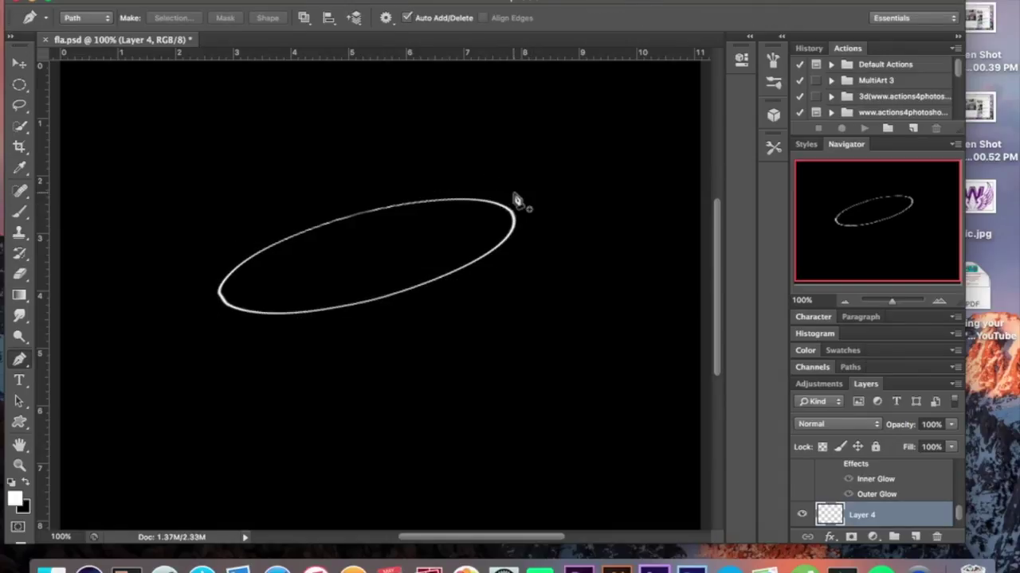
pyautogui.press('Delete')
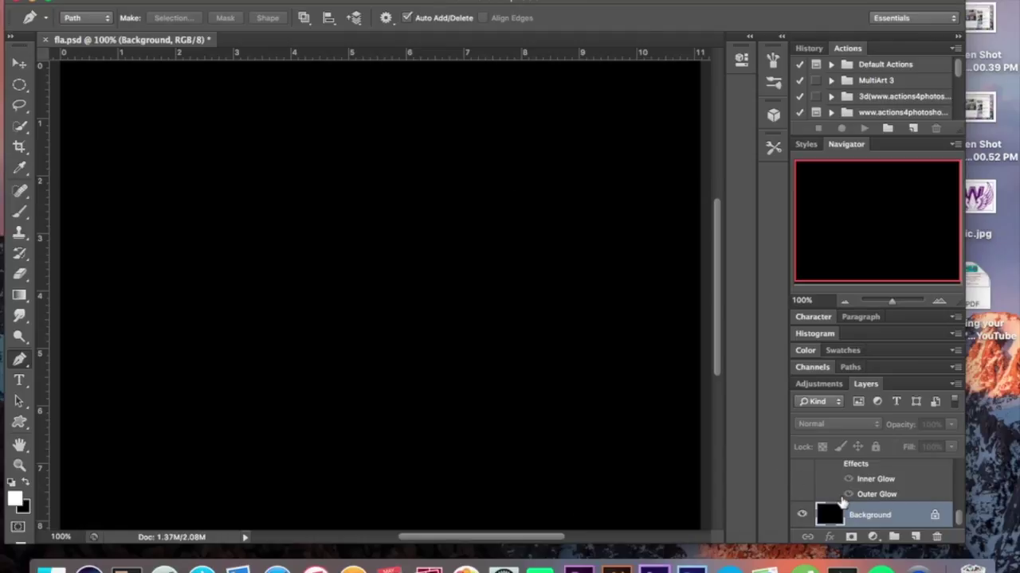
pyautogui.scroll(2, 842, 502)
pyautogui.click(801, 489)
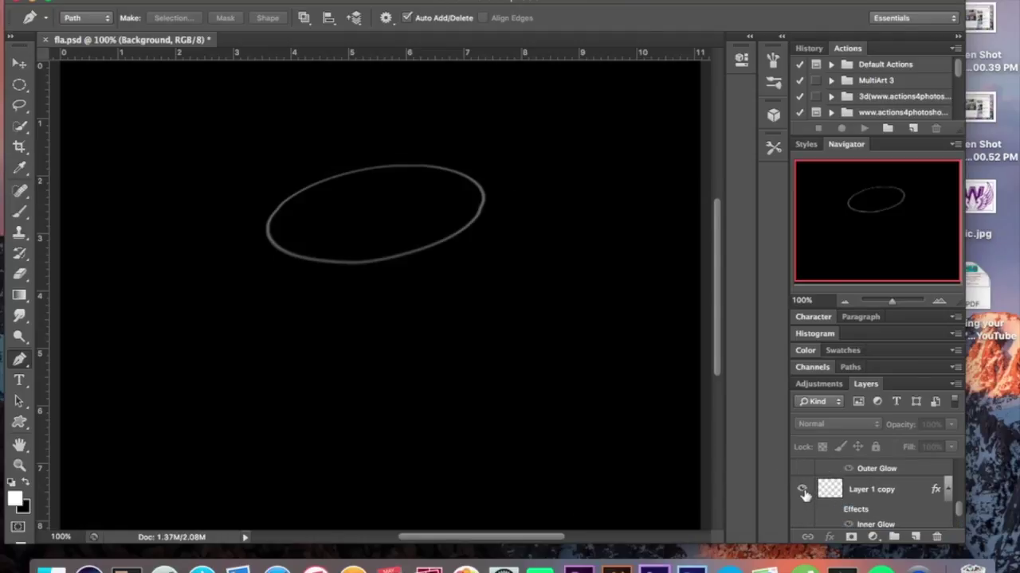
# Open the layer style of Layer 1 copy and display its Inner Glow settings
pyautogui.click(887, 491)
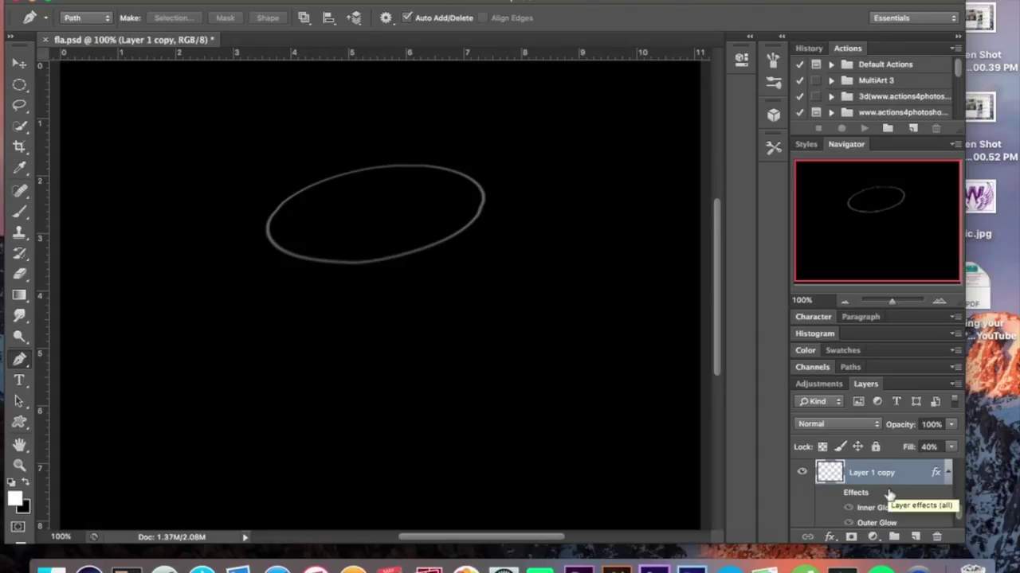
pyautogui.doubleClick(911, 481)
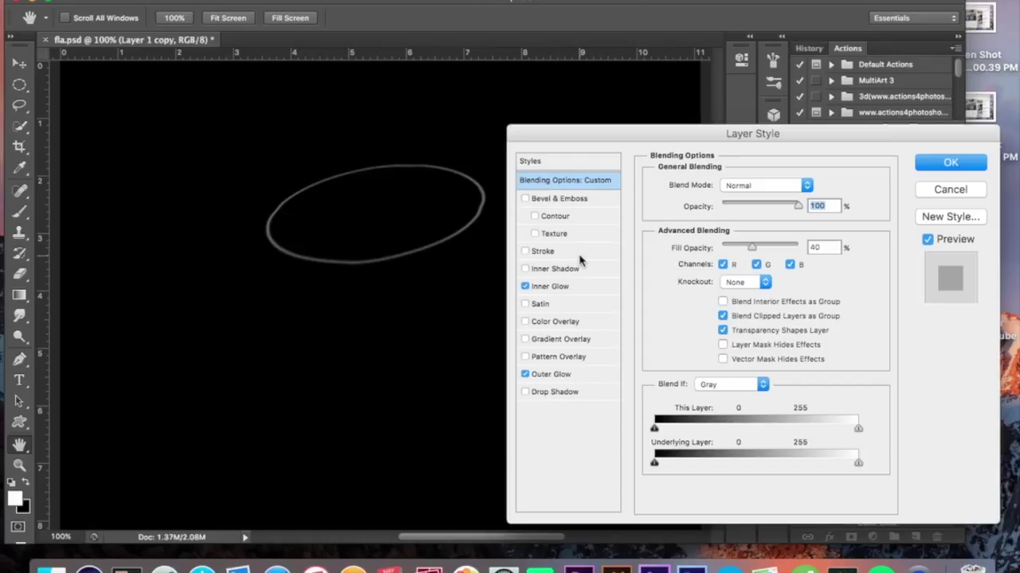
pyautogui.click(560, 292)
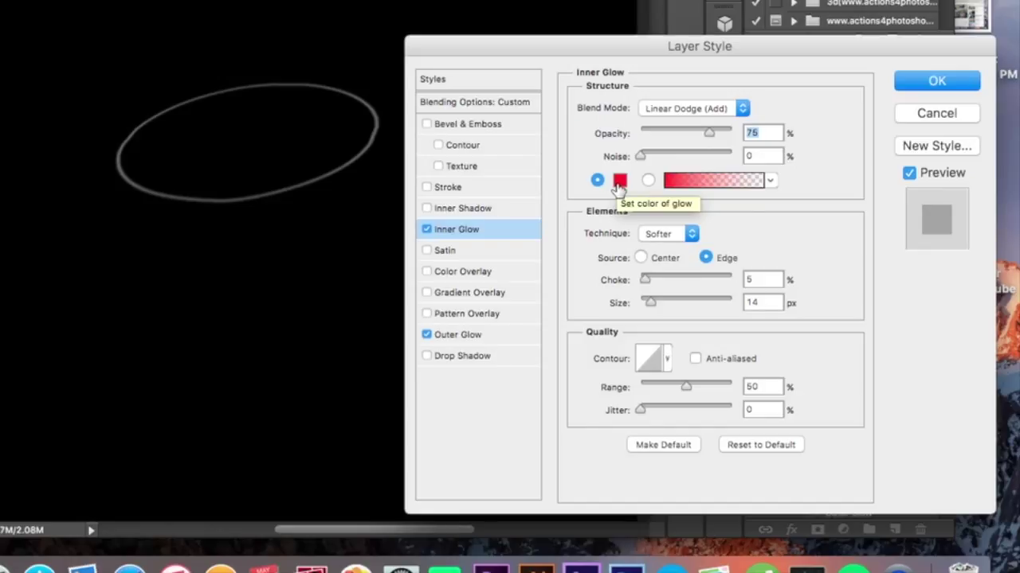
# Confirm #ff2121 as the Inner Glow colour and #ff005a as the Outer Glow colour, and accept the layer style
pyautogui.click(619, 181)
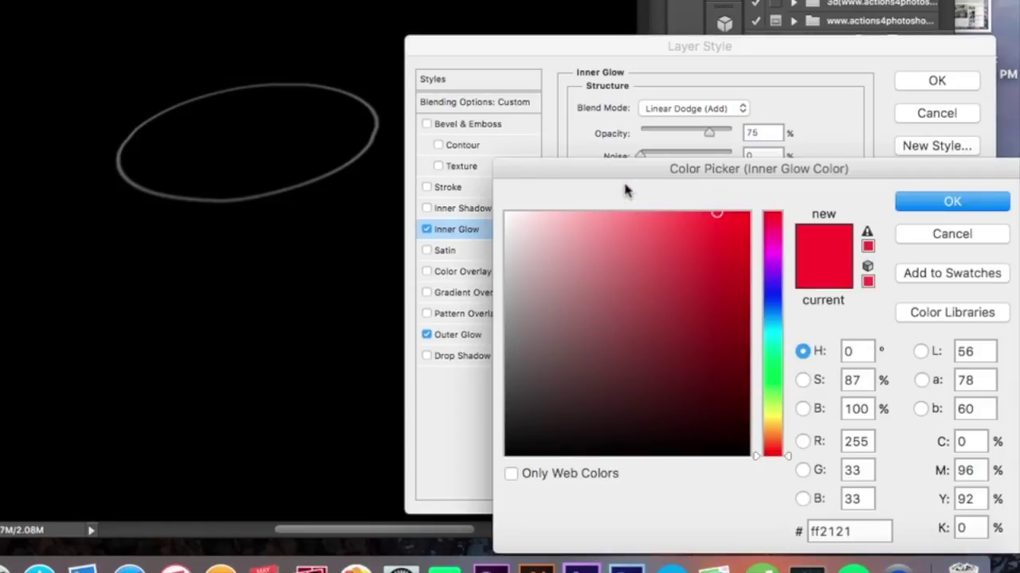
pyautogui.click(952, 202)
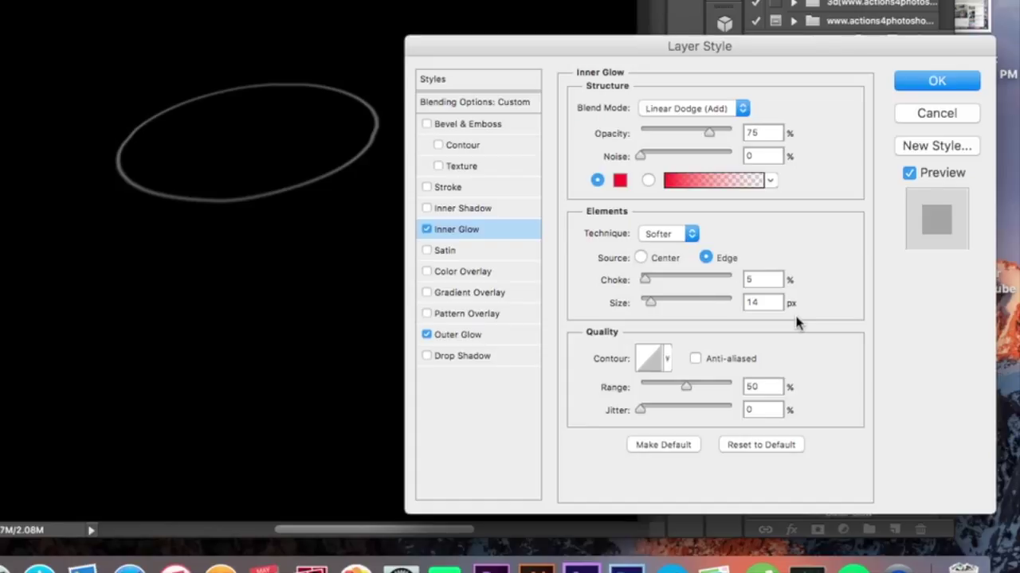
pyautogui.click(502, 341)
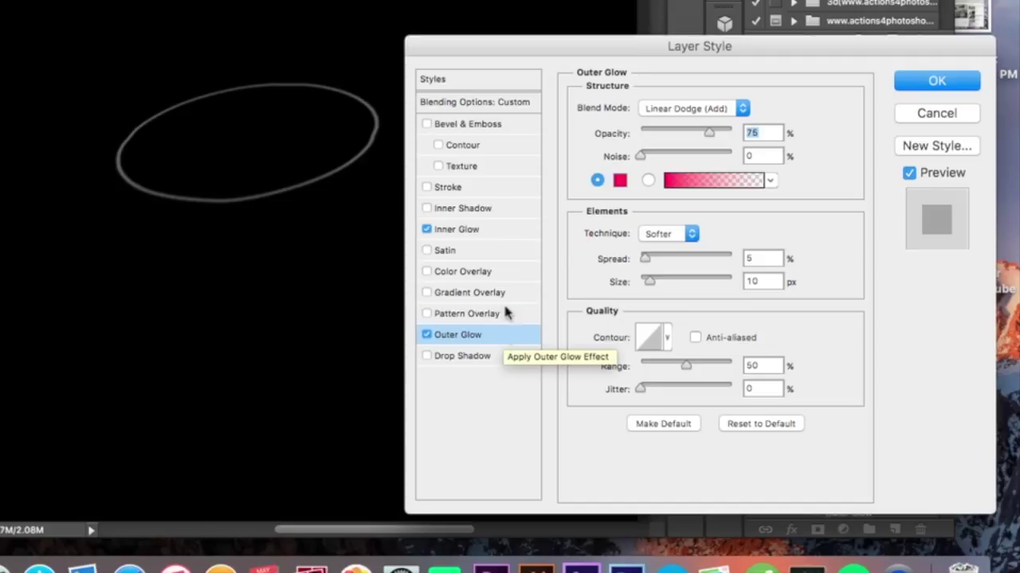
pyautogui.click(619, 180)
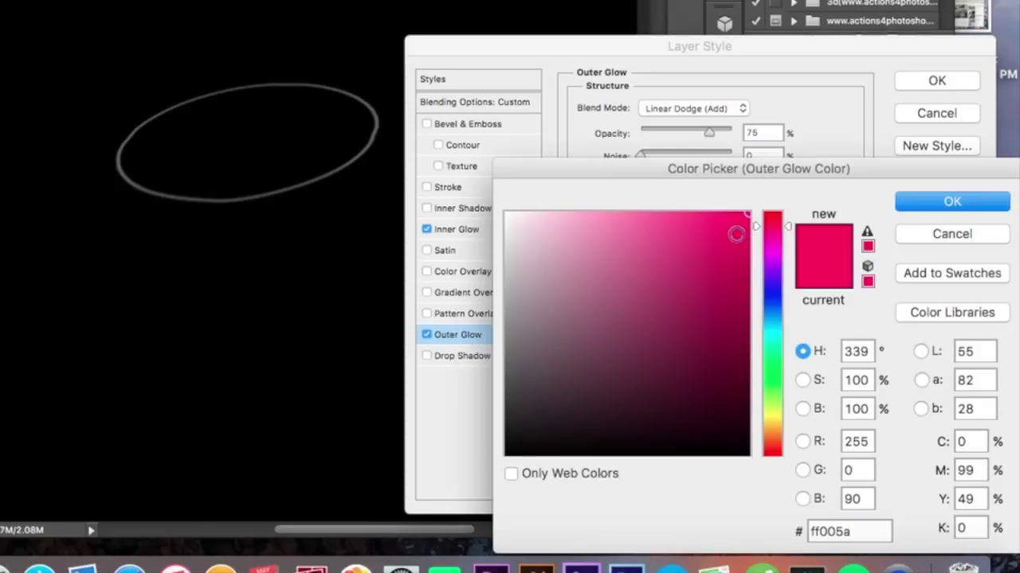
pyautogui.click(936, 204)
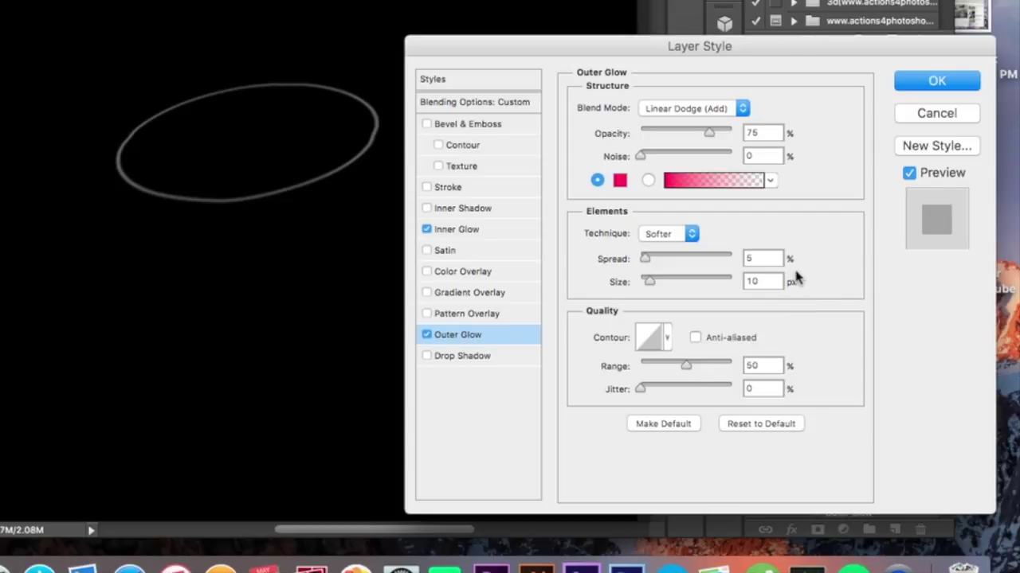
pyautogui.click(932, 89)
pyautogui.click(932, 89)
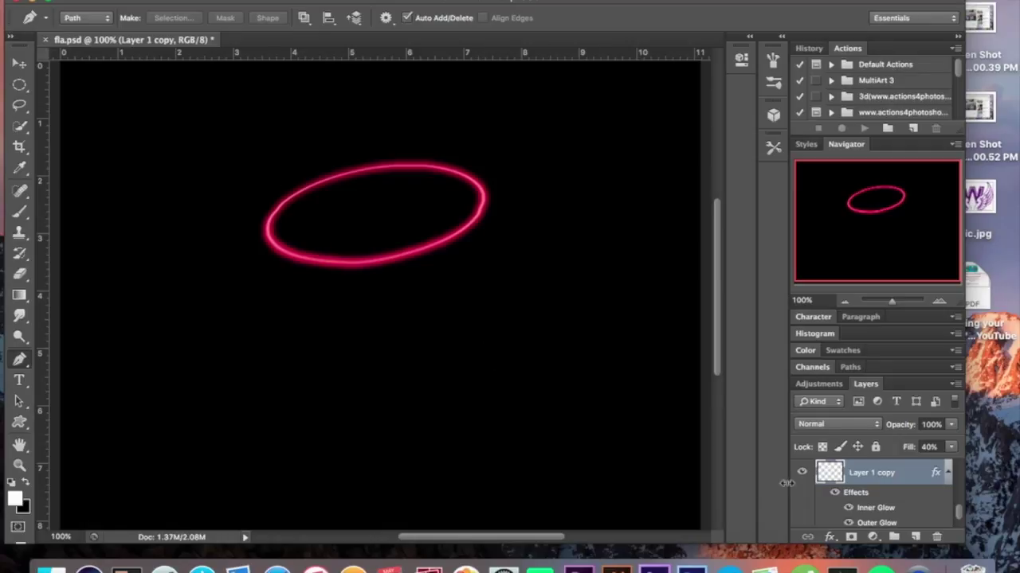
# Make the second ring on Layer 1 copy 2 visible and turn on its layer effects
pyautogui.press('super+j')
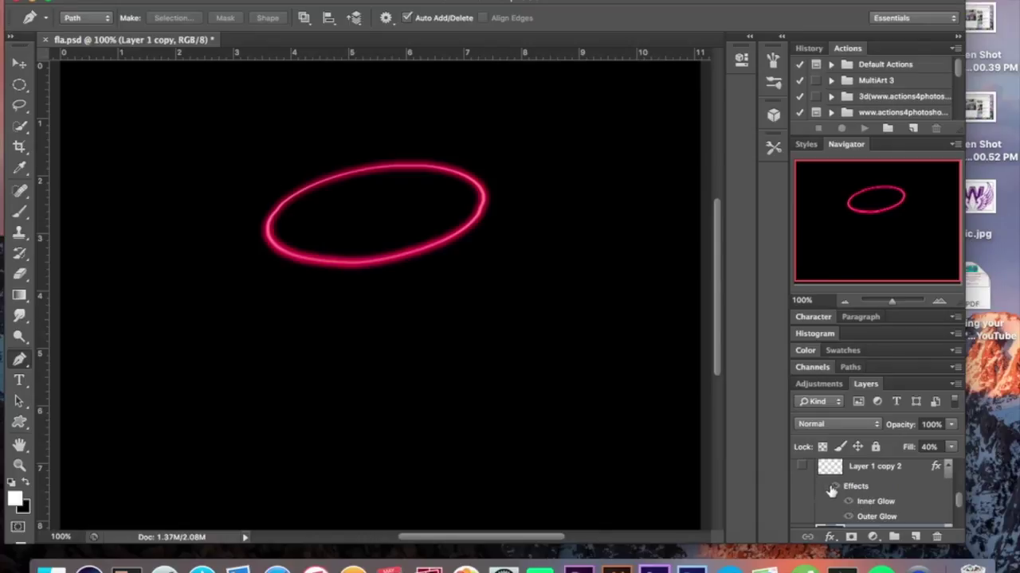
pyautogui.click(803, 468)
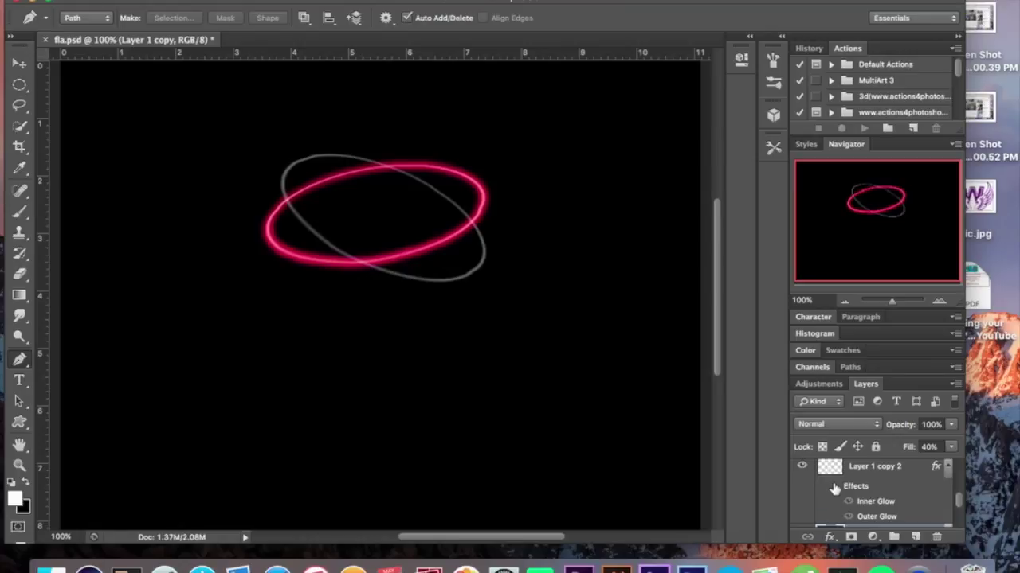
pyautogui.click(834, 487)
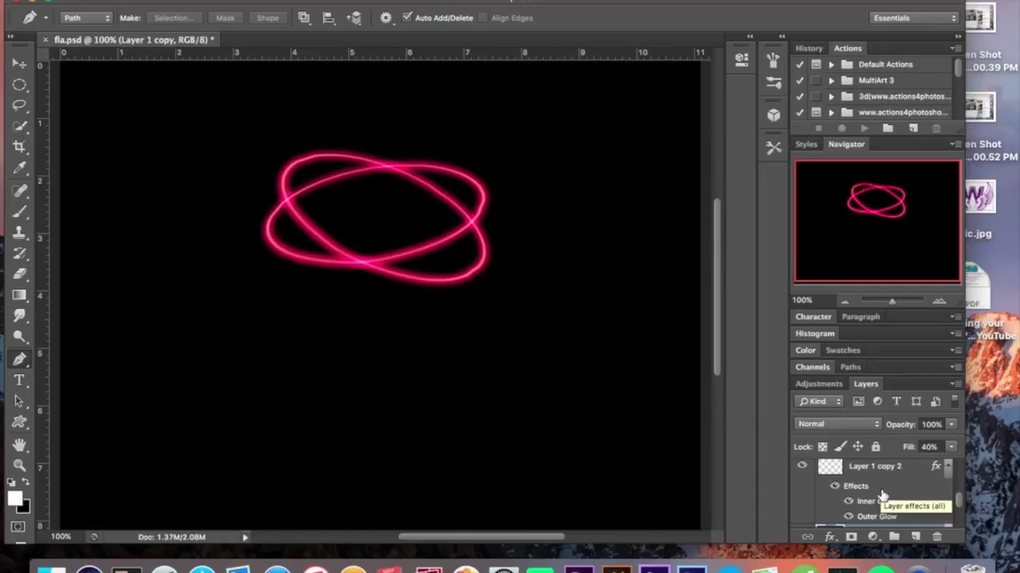
pyautogui.scroll(-2, 883, 495)
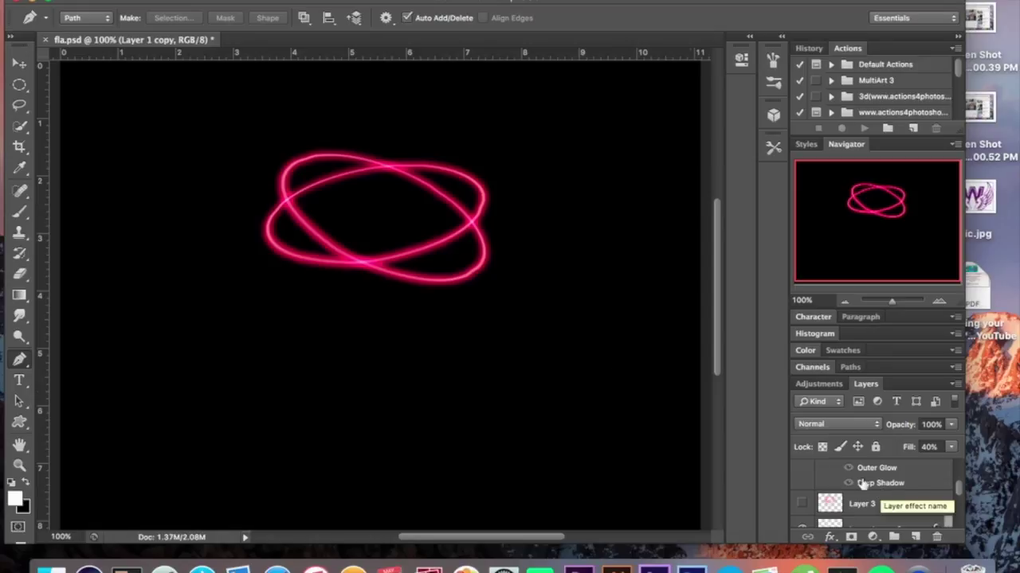
# Choose the Fire Brush 10 preset for the Brush tool and set its size to 180 px
pyautogui.click(22, 212)
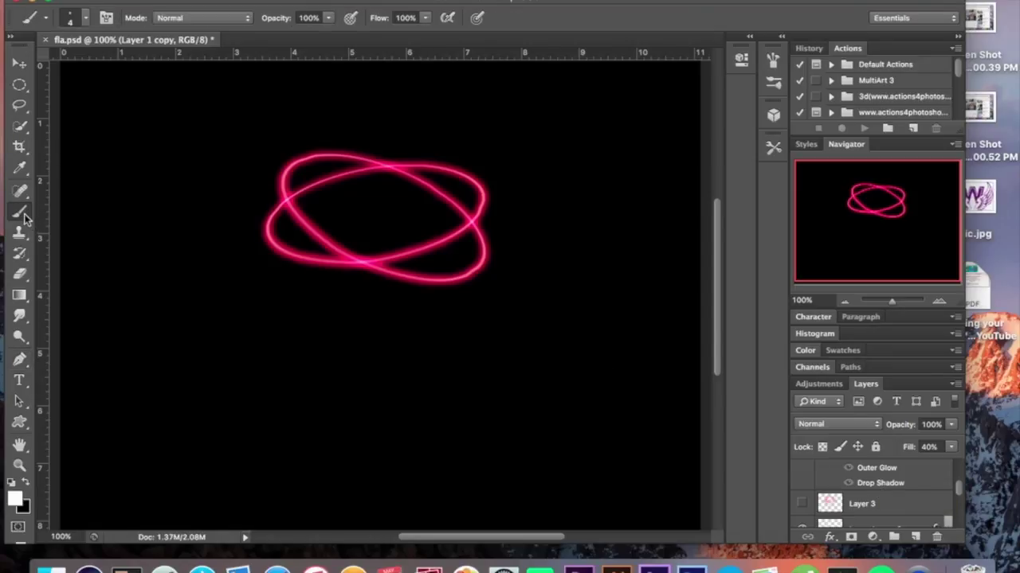
pyautogui.click(87, 20)
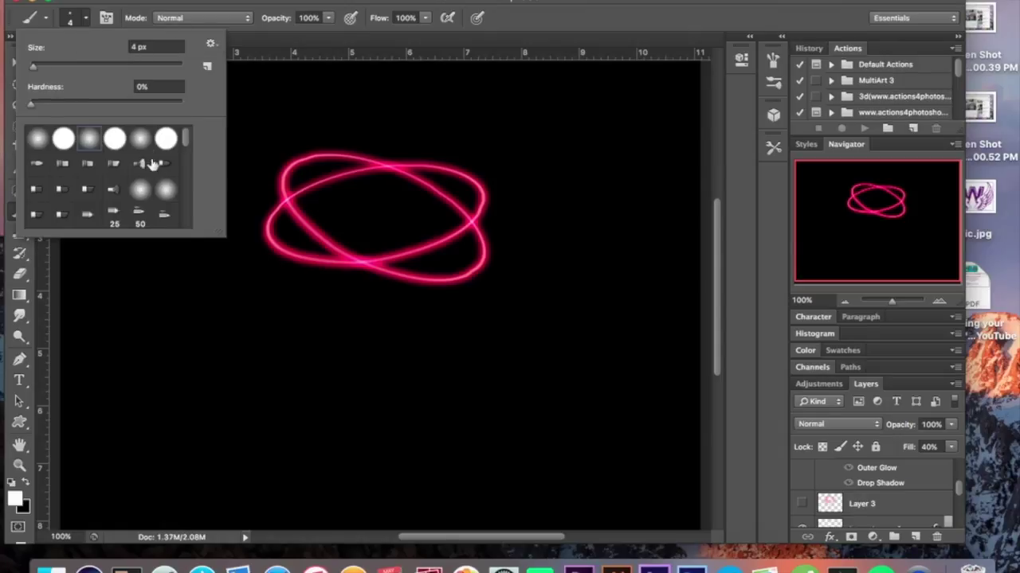
pyautogui.scroll(-10, 148, 199)
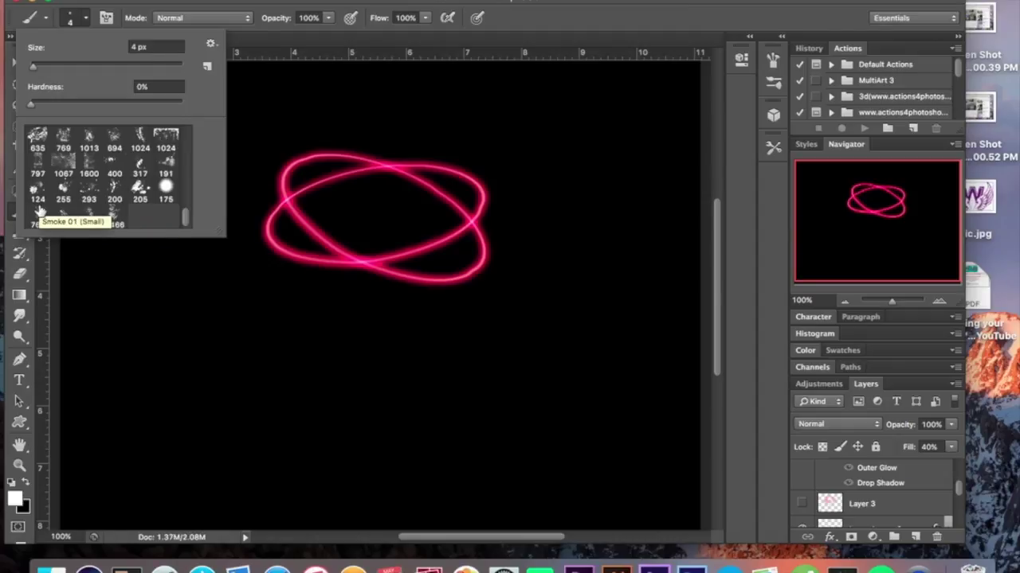
pyautogui.click(118, 221)
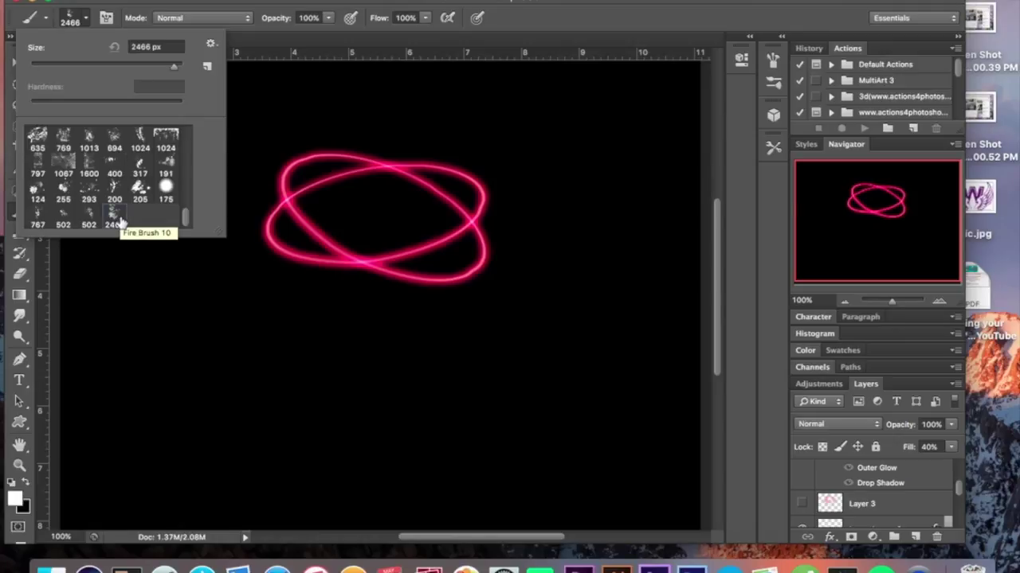
pyautogui.click(137, 62)
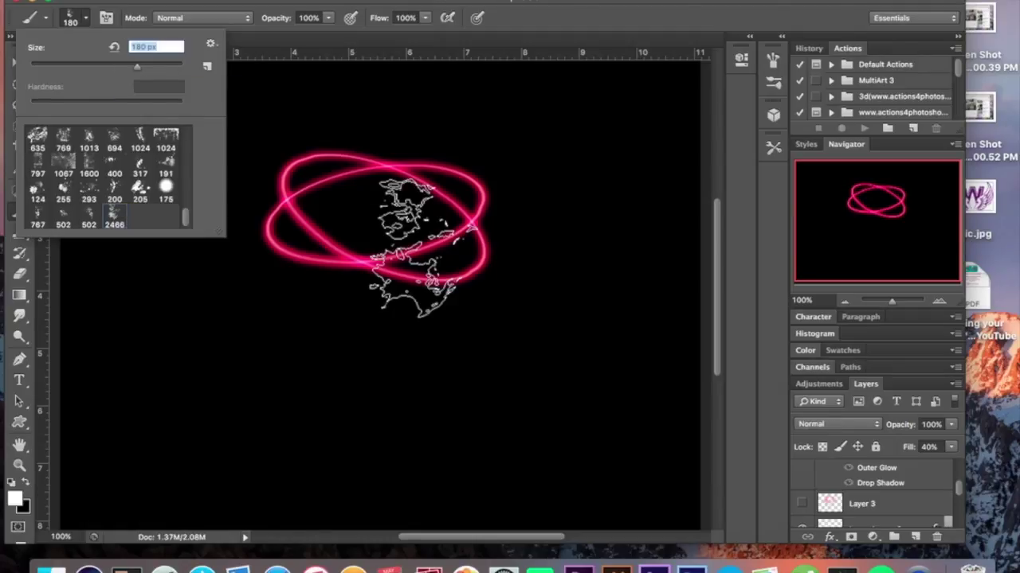
# Add a new layer and stamp white flames at the lower right, upper left and upper right of the rings
pyautogui.scroll(5, 916, 514)
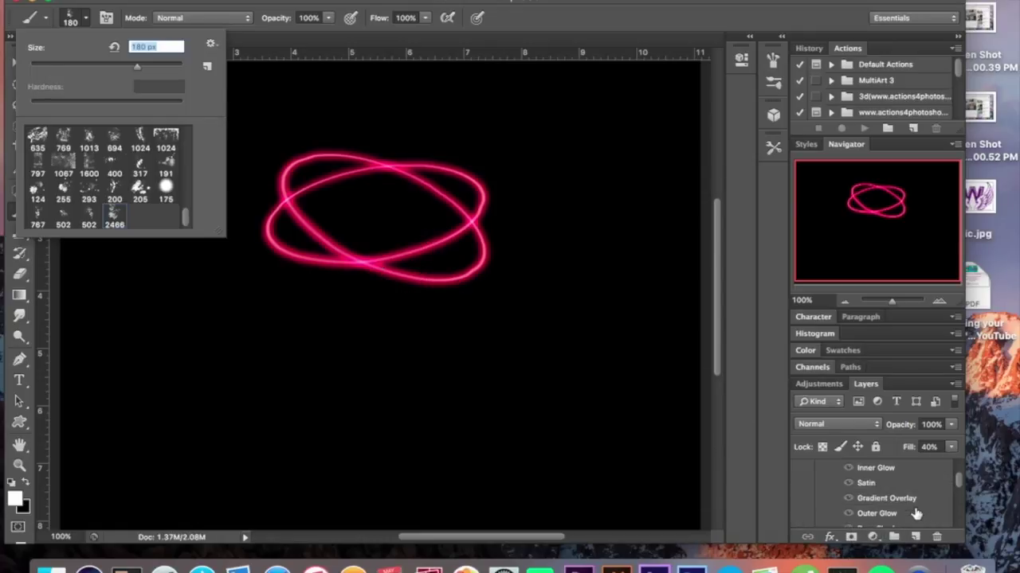
pyautogui.click(918, 536)
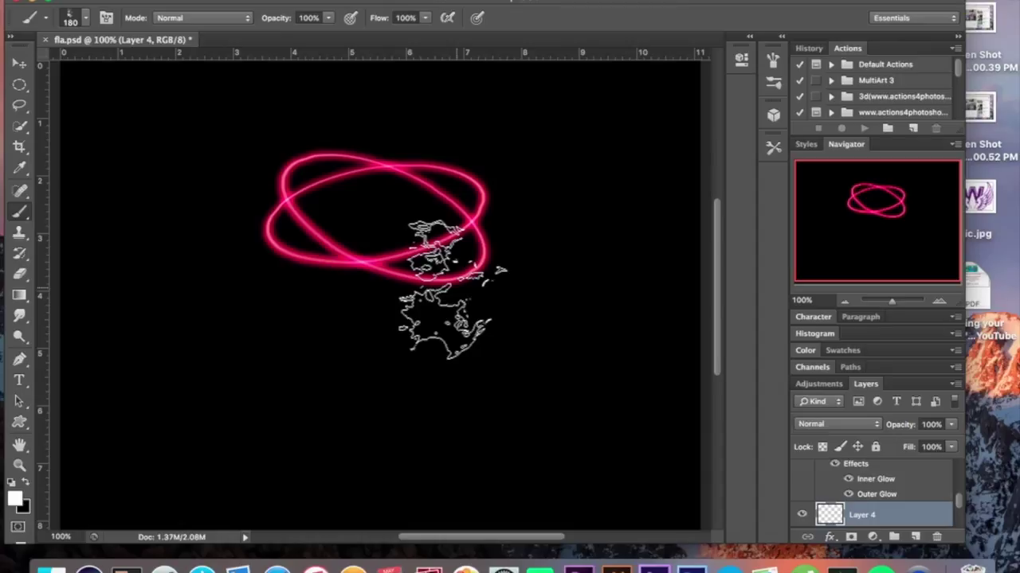
pyautogui.click(450, 289)
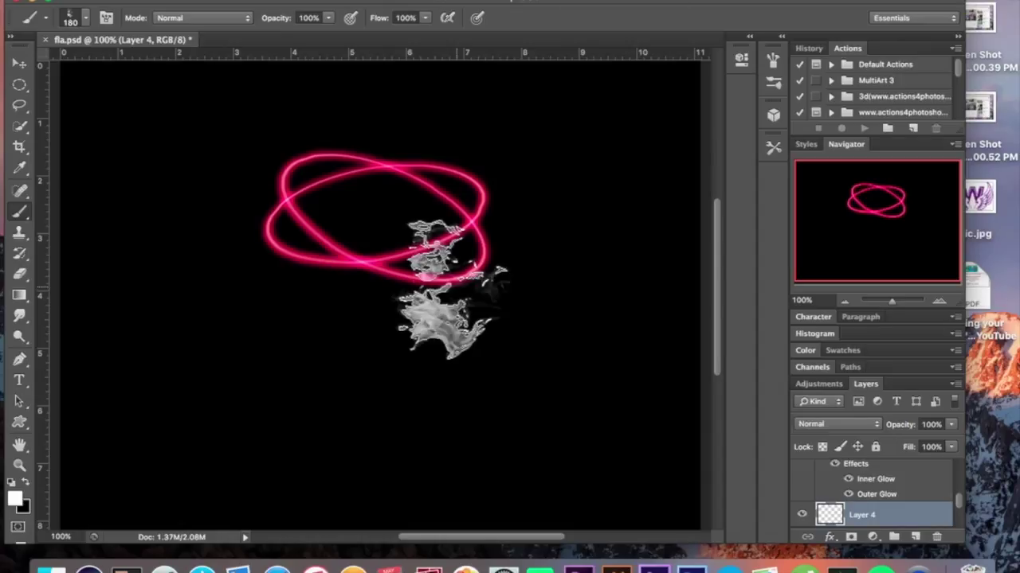
pyautogui.click(450, 289)
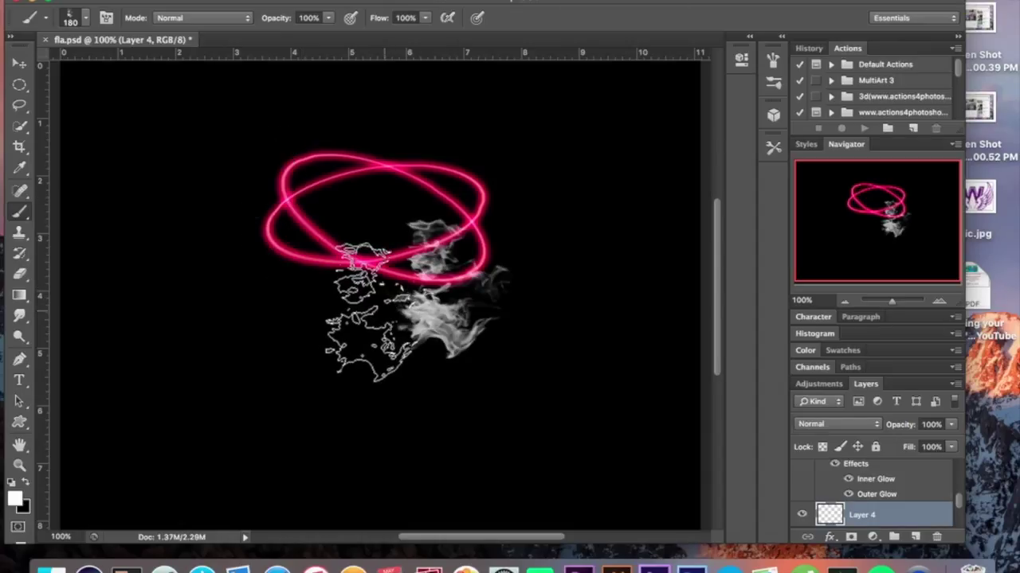
pyautogui.click(285, 183)
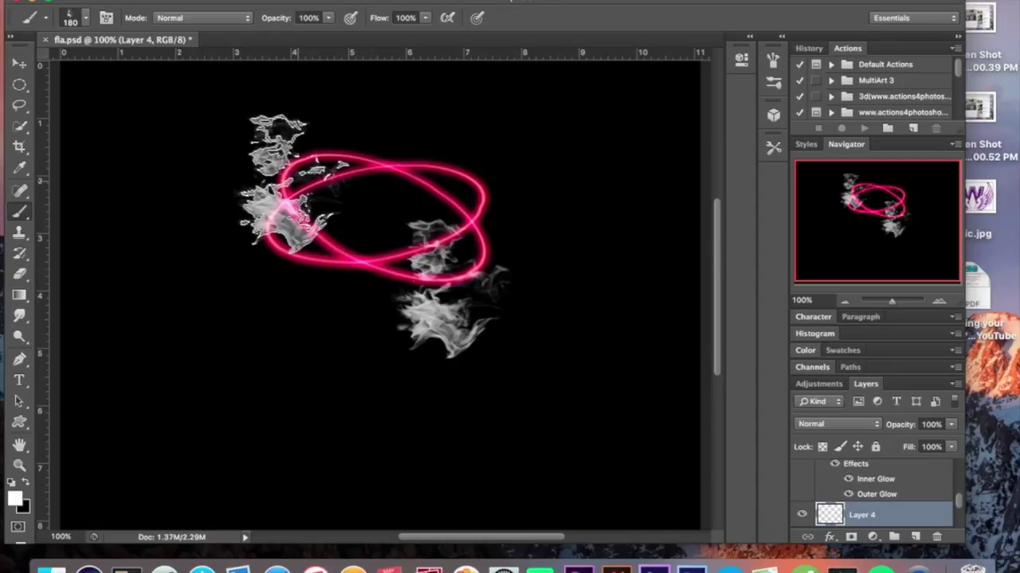
pyautogui.click(468, 133)
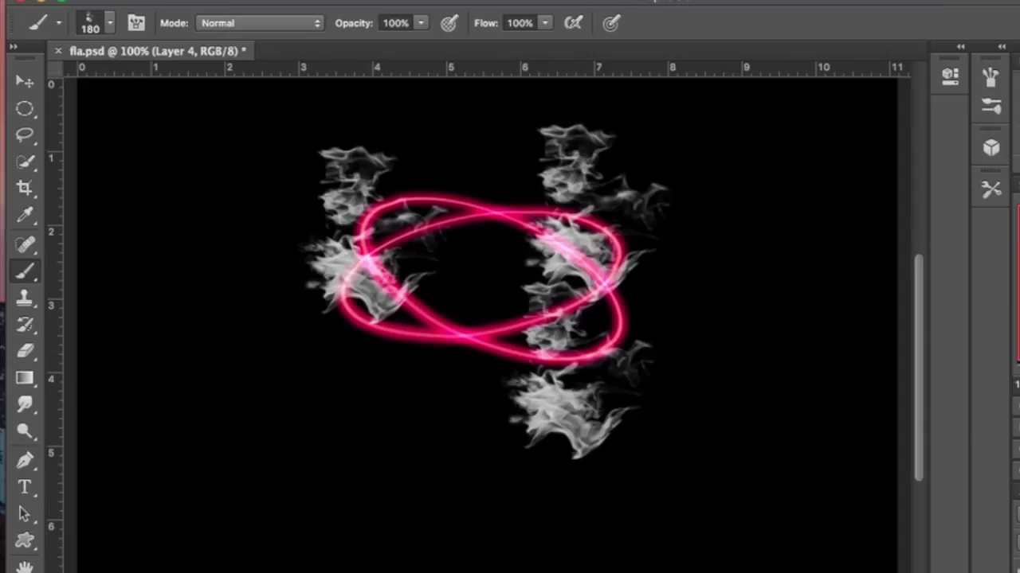
# Reduce the fire brush to 99 px and stamp smaller flames along the upper and lower edges of the rings
pyautogui.click(95, 30)
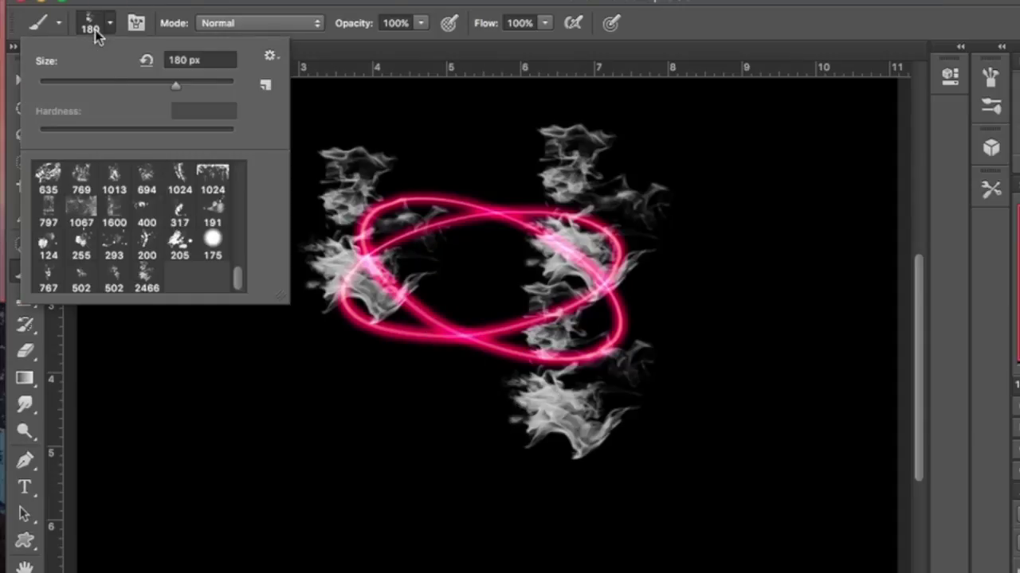
pyautogui.click(134, 84)
pyautogui.click(437, 329)
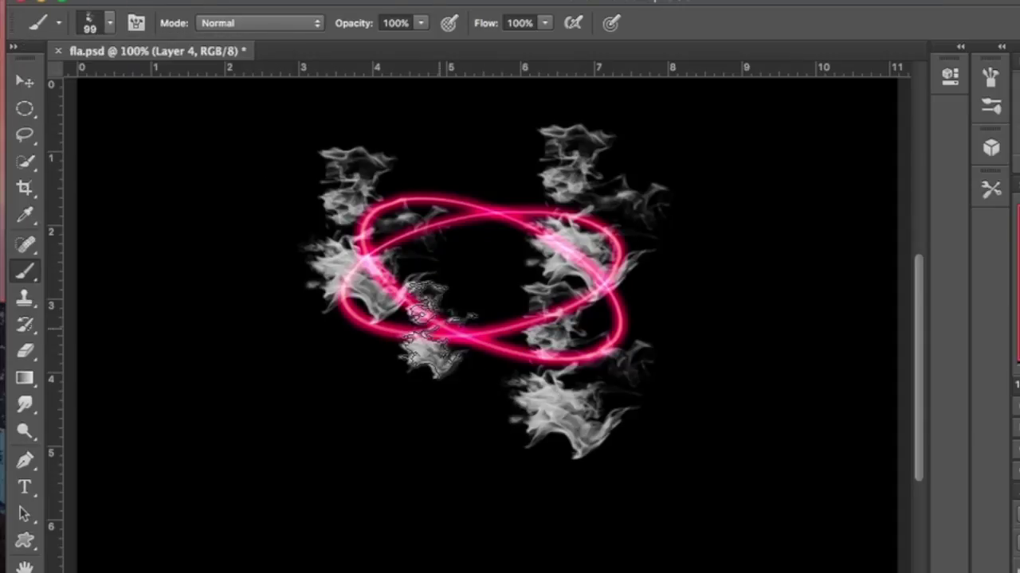
pyautogui.click(530, 344)
pyautogui.click(516, 196)
pyautogui.click(404, 182)
pyautogui.click(484, 194)
pyautogui.click(463, 195)
pyautogui.click(408, 381)
pyautogui.click(391, 362)
pyautogui.click(442, 382)
pyautogui.click(469, 355)
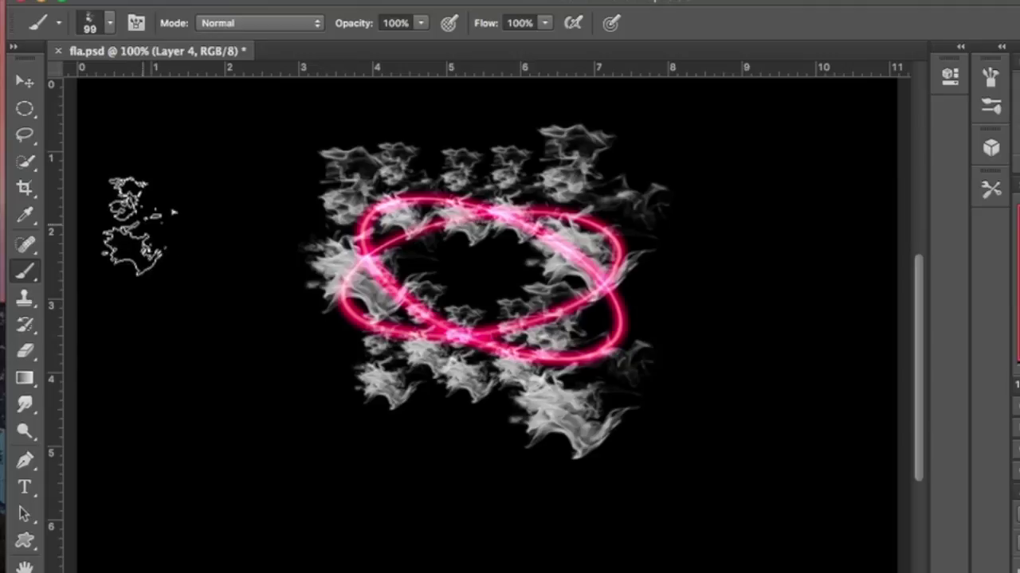
# Erase the flames inside the rings with the Eraser and switch to the Move tool
pyautogui.click(25, 353)
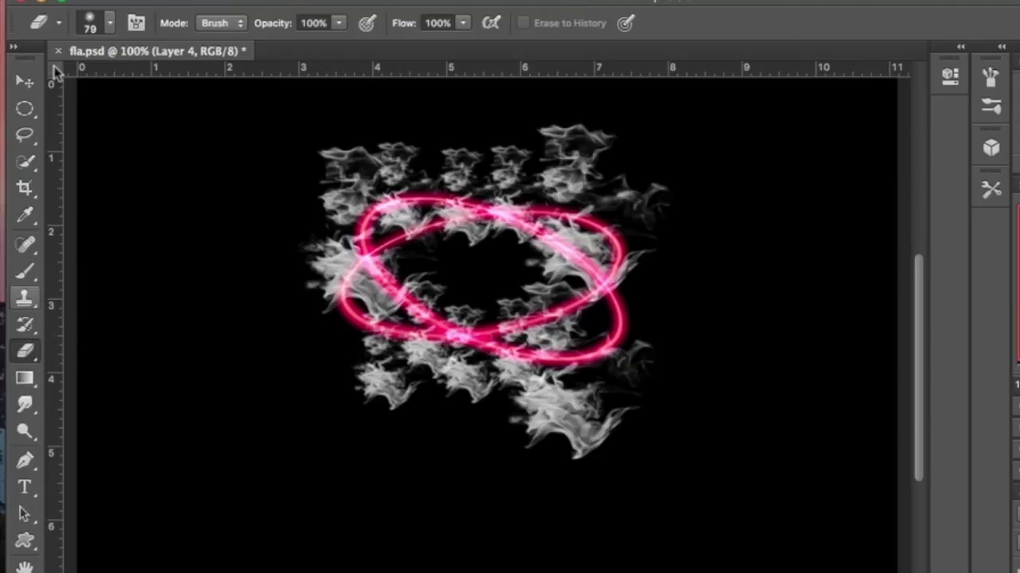
pyautogui.moveTo(433, 265)
pyautogui.mouseDown()
pyautogui.moveTo(499, 245)
pyautogui.moveTo(553, 277)
pyautogui.moveTo(576, 260)
pyautogui.moveTo(550, 253)
pyautogui.moveTo(556, 248)
pyautogui.moveTo(578, 263)
pyautogui.moveTo(556, 290)
pyautogui.moveTo(528, 300)
pyautogui.moveTo(409, 300)
pyautogui.moveTo(381, 278)
pyautogui.moveTo(388, 248)
pyautogui.moveTo(436, 223)
pyautogui.moveTo(469, 230)
pyautogui.moveTo(521, 300)
pyautogui.moveTo(574, 295)
pyautogui.mouseUp()
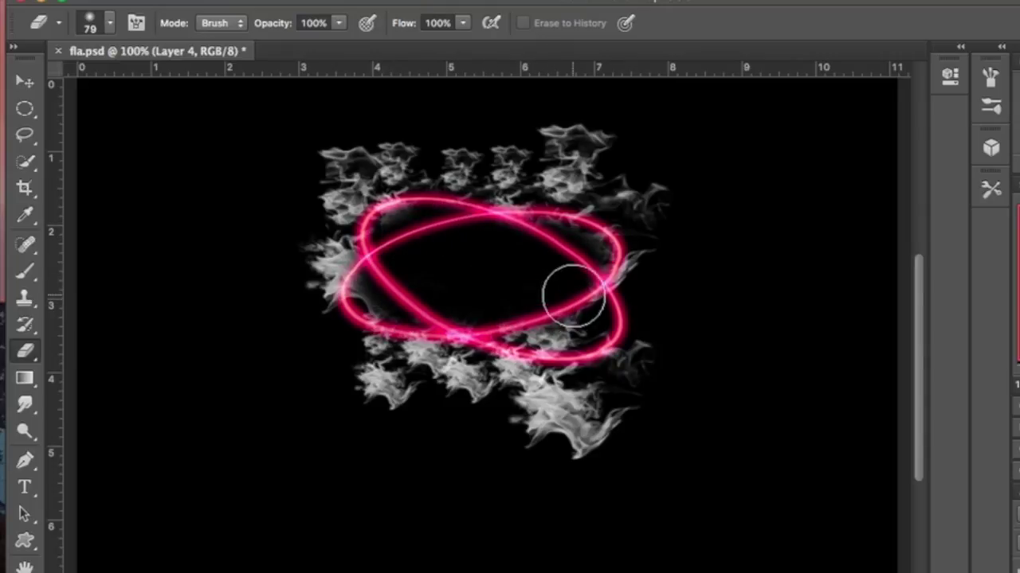
pyautogui.click(24, 84)
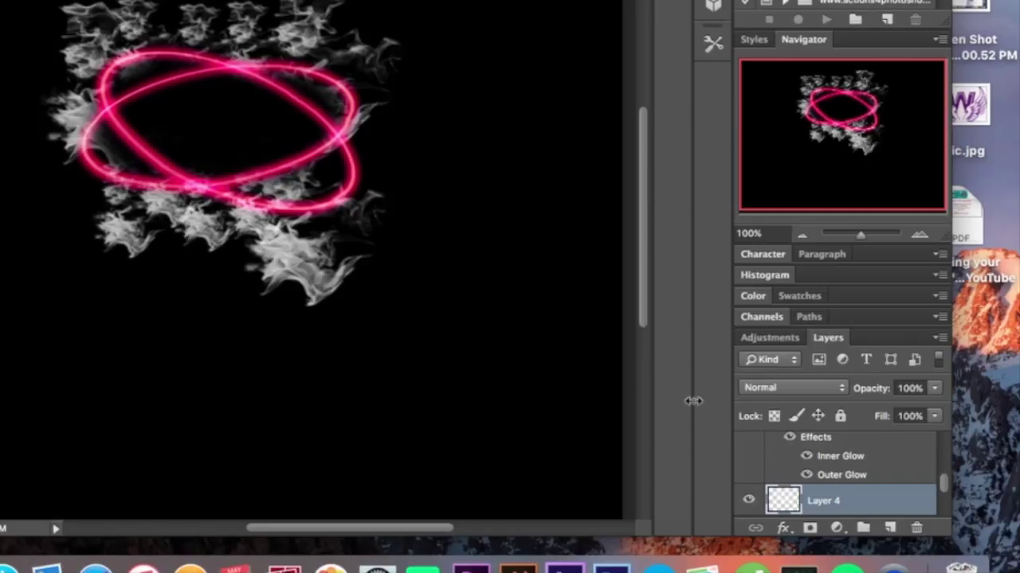
# Add an Outer Glow to the flame layer, Layer 4, and set the glow colour to a strong red
pyautogui.doubleClick(886, 496)
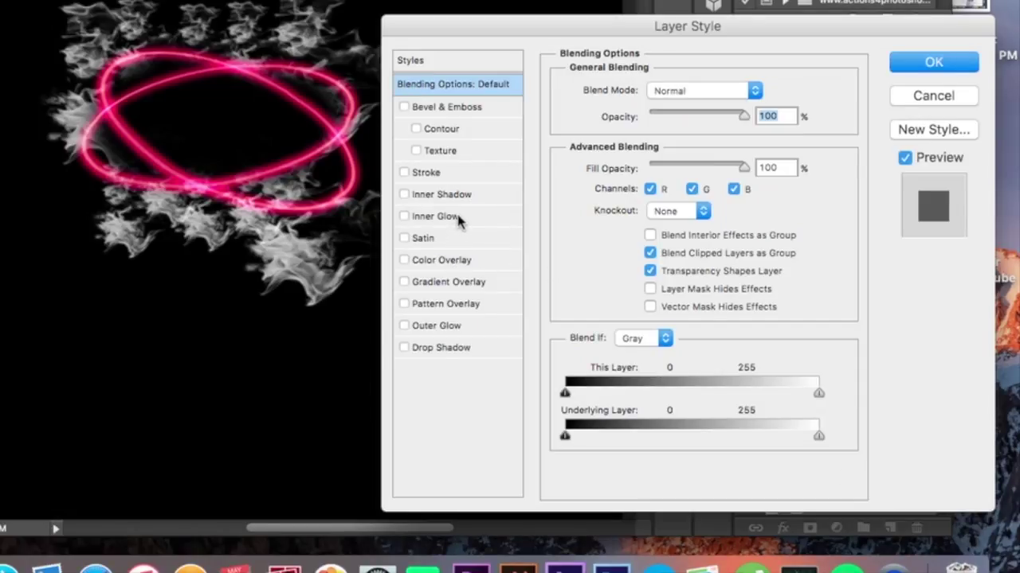
pyautogui.click(462, 328)
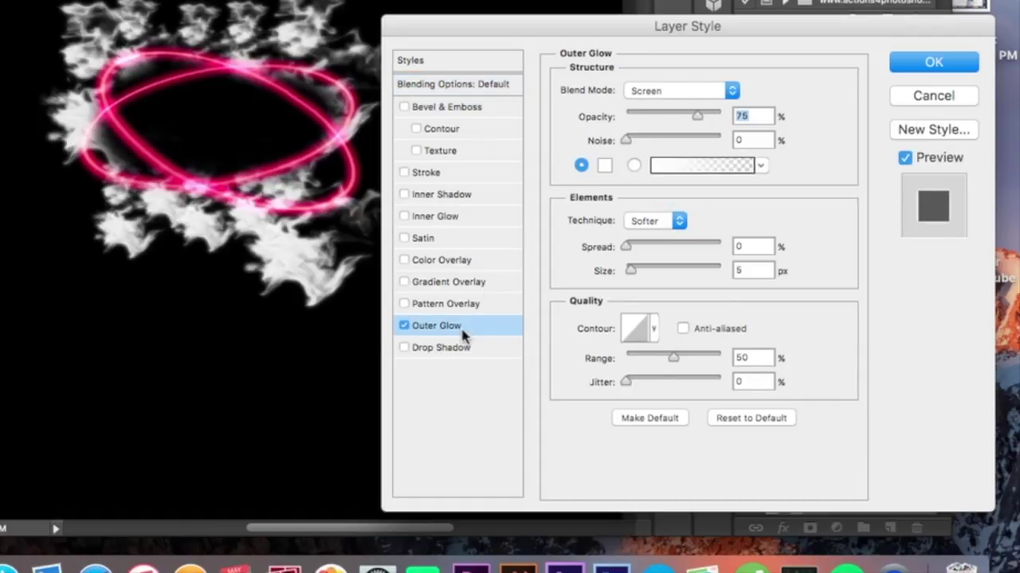
pyautogui.click(604, 165)
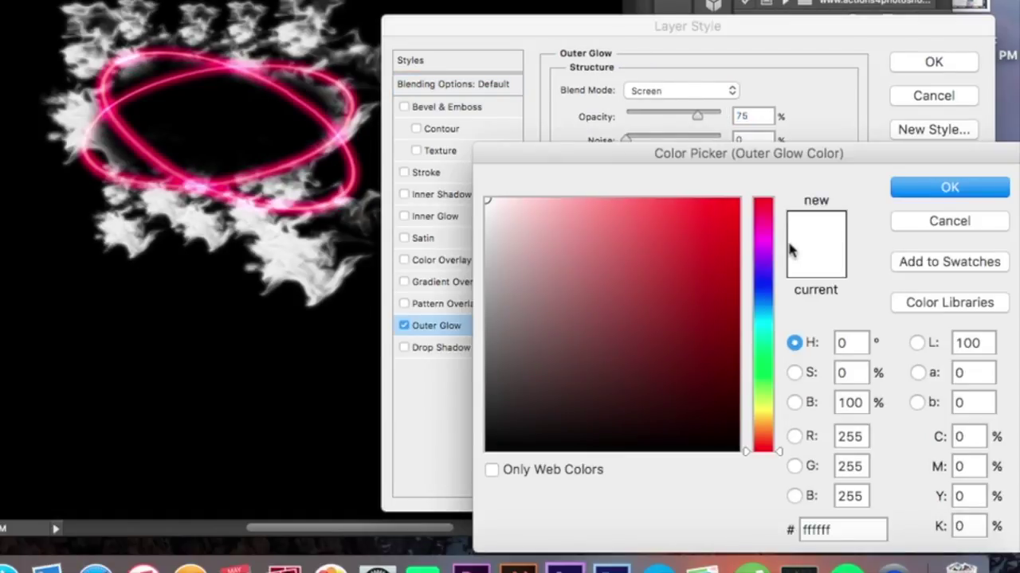
pyautogui.moveTo(690, 209)
pyautogui.mouseDown()
pyautogui.moveTo(694, 190)
pyautogui.moveTo(705, 210)
pyautogui.moveTo(683, 217)
pyautogui.mouseUp()
pyautogui.press('Return')
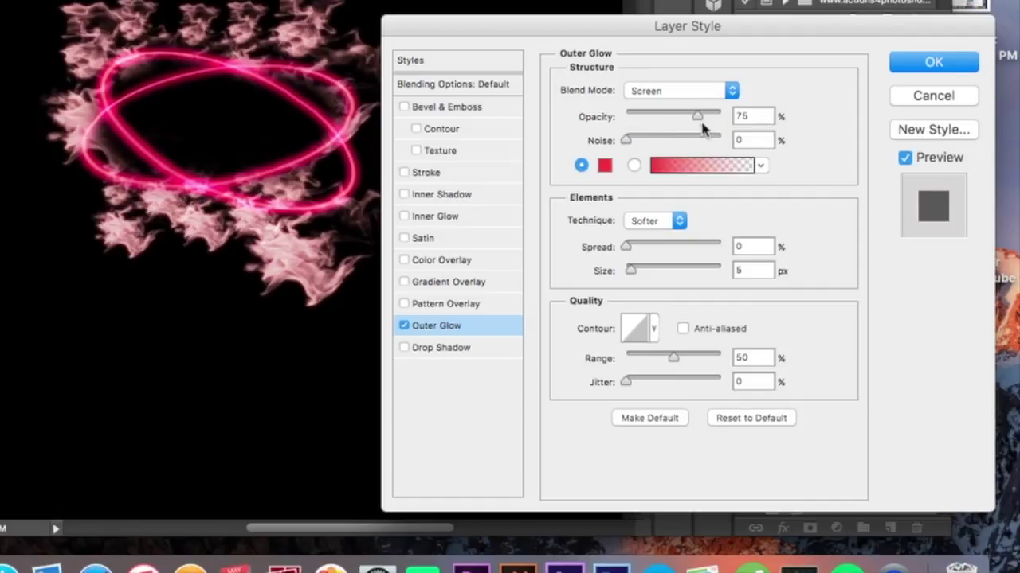
# Try a 100% opacity for the flames' outer glow, settle on 76%, and accept the layer style
pyautogui.moveTo(698, 117); pyautogui.dragTo(734, 116)
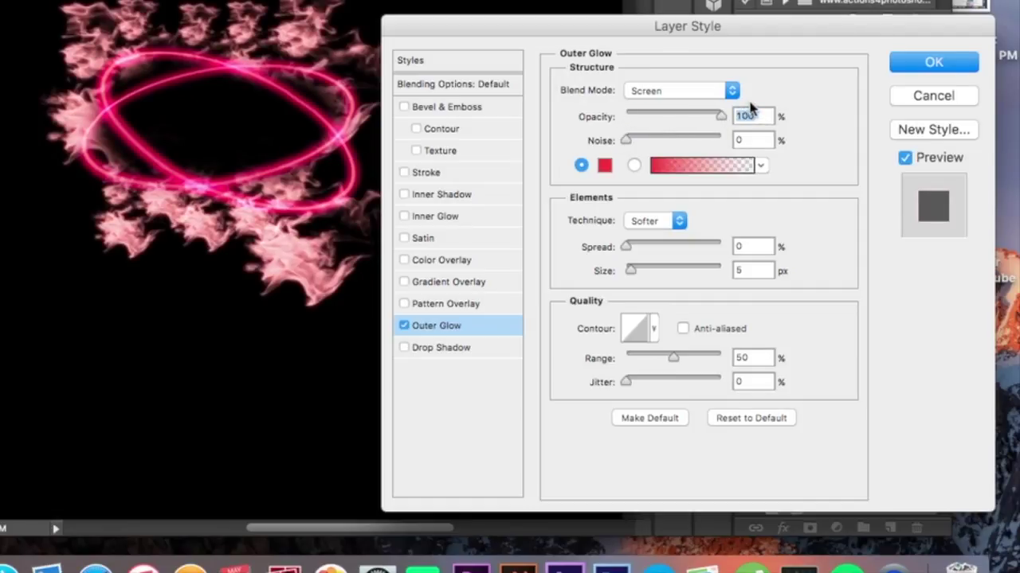
pyautogui.click(697, 117)
pyautogui.moveTo(697, 117); pyautogui.dragTo(699, 117)
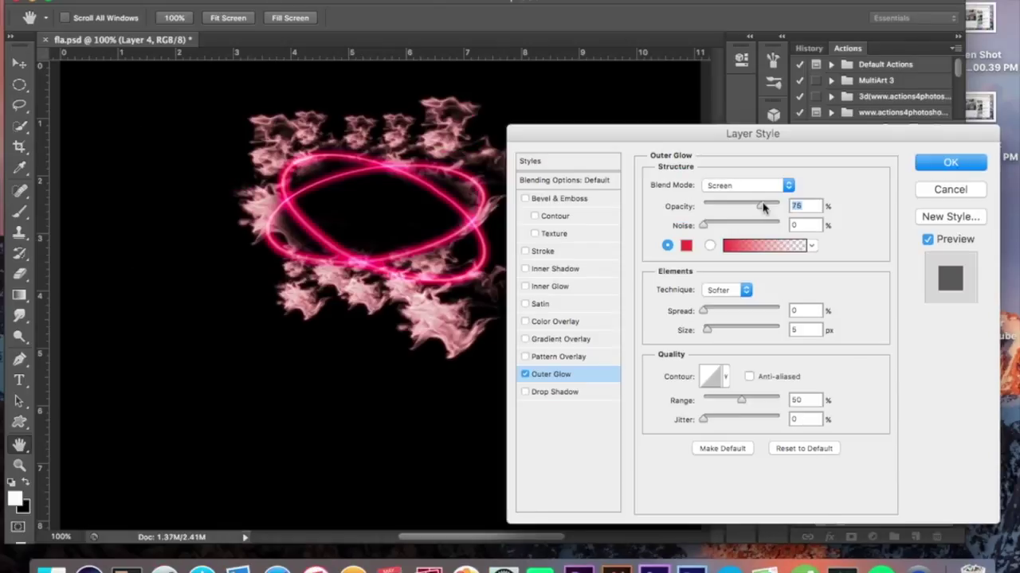
pyautogui.press('Return')
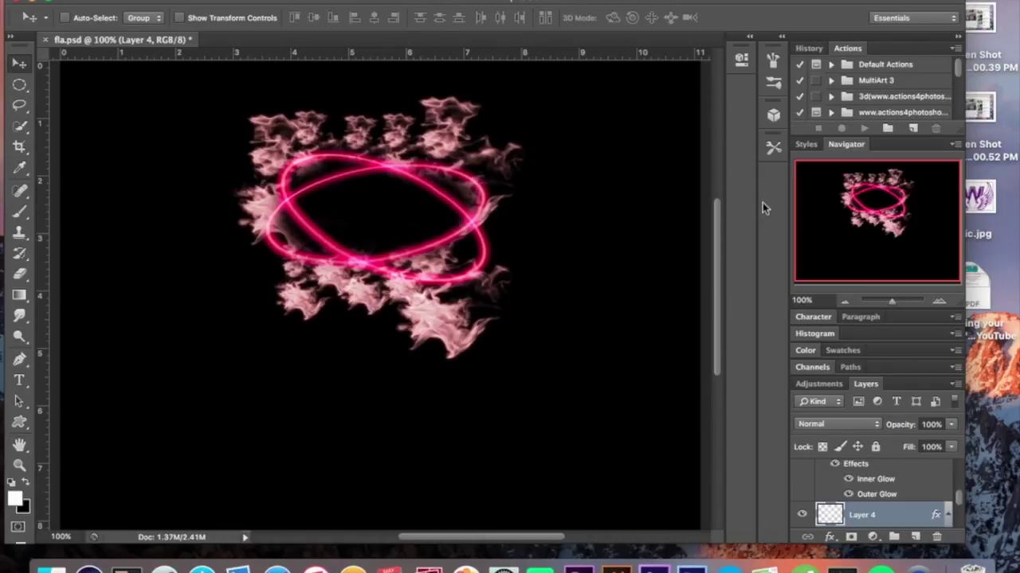
# Delete Layer 4 with the flames
pyautogui.press('BackSpace')
pyautogui.scroll(-2, 876, 519)
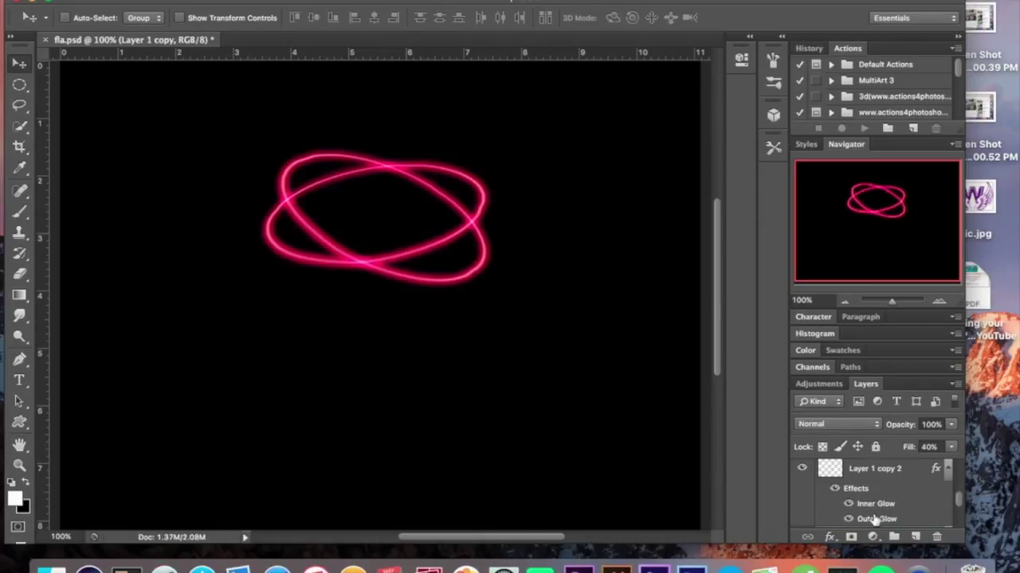
# Show the hidden pink flames on Layer 3 around the rings and make that layer active
pyautogui.scroll(3, 876, 519)
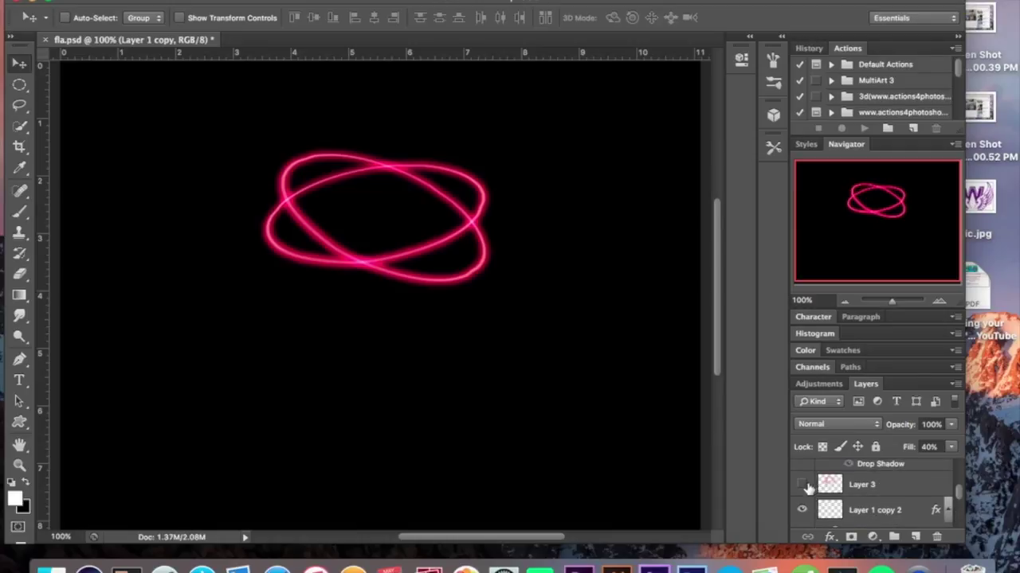
pyautogui.click(803, 485)
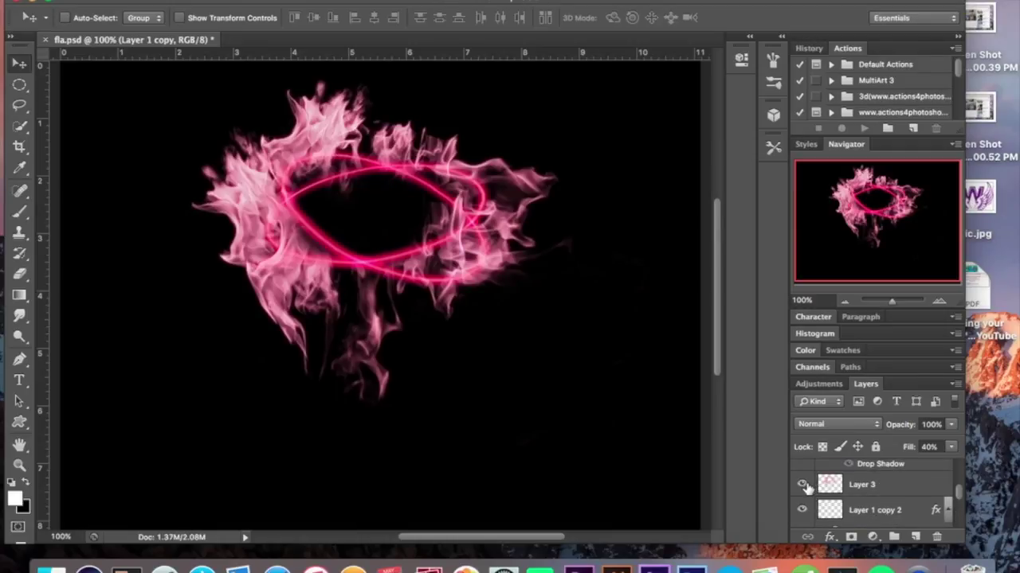
pyautogui.click(858, 490)
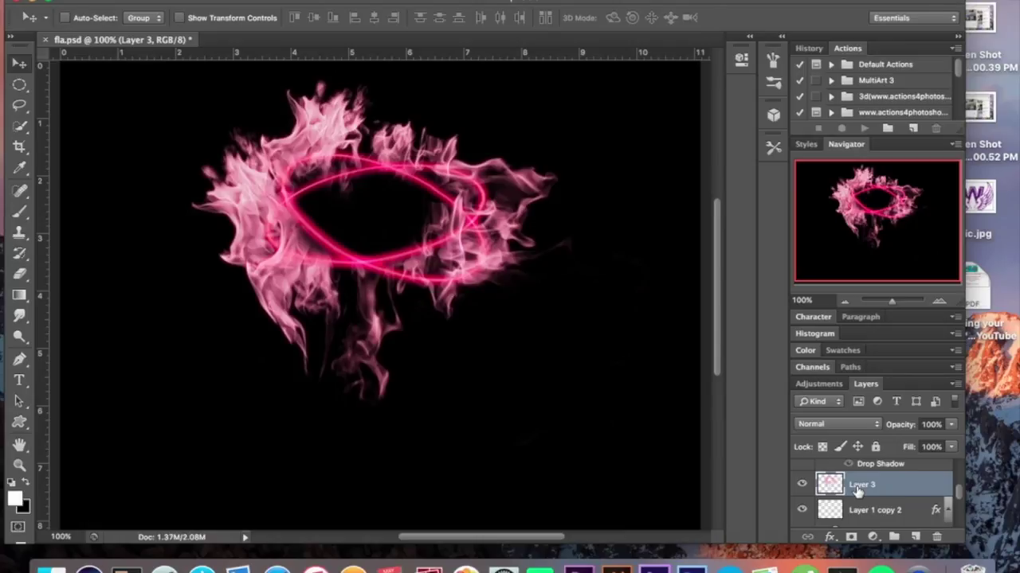
# Show the hidden J text layer inside the rings and return to the Move tool
pyautogui.scroll(6, 857, 492)
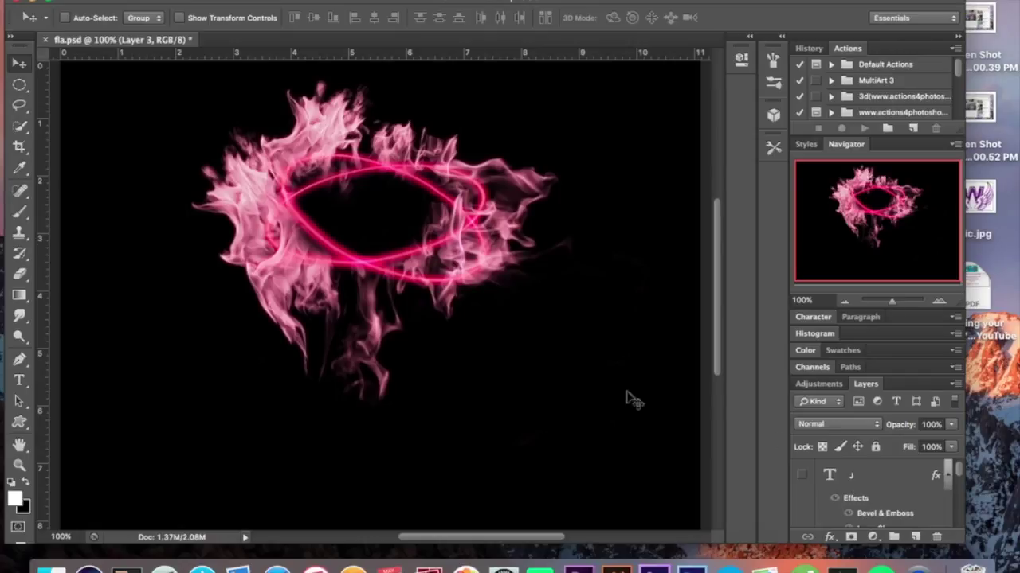
pyautogui.click(20, 381)
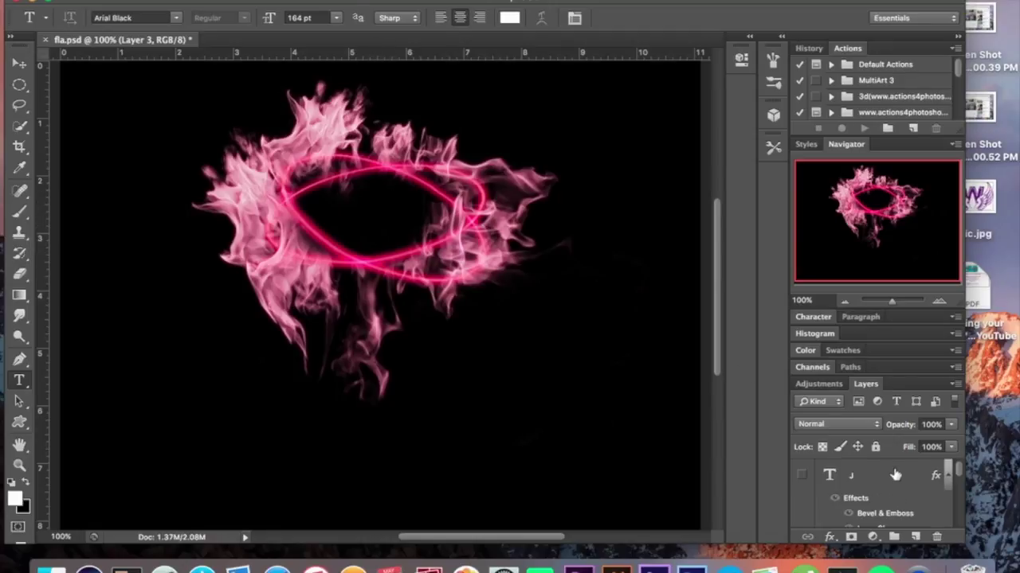
pyautogui.click(802, 477)
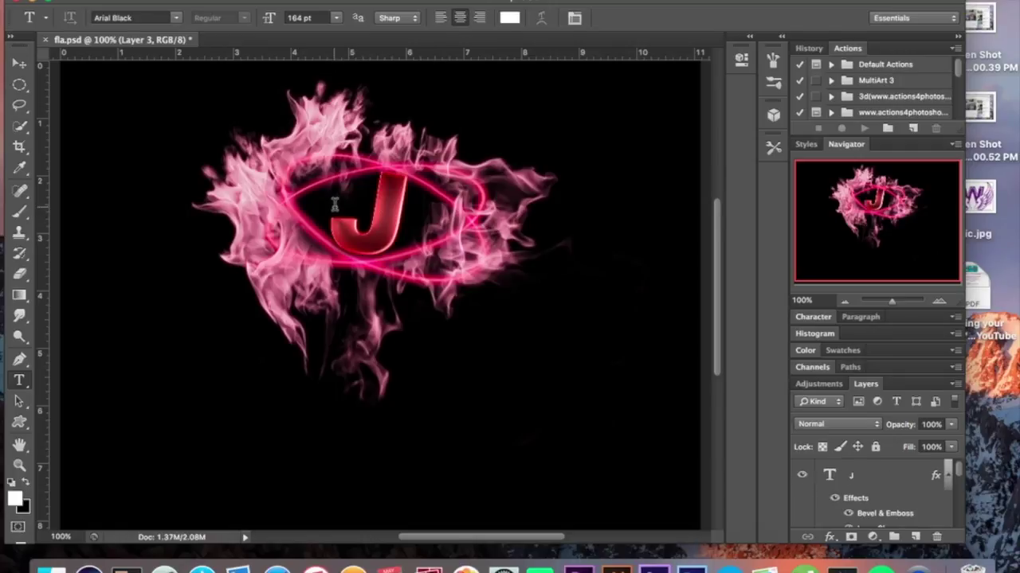
pyautogui.click(19, 64)
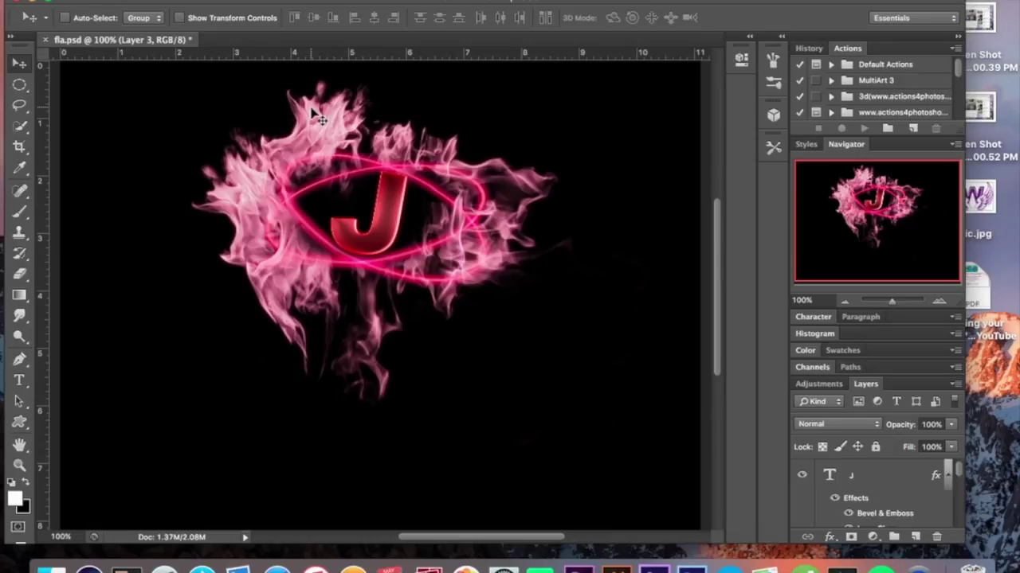
# Open the J text layer's style and set its Bevel & Emboss gloss contour to the narrow twin-peaked curve in the third row
pyautogui.click(897, 476)
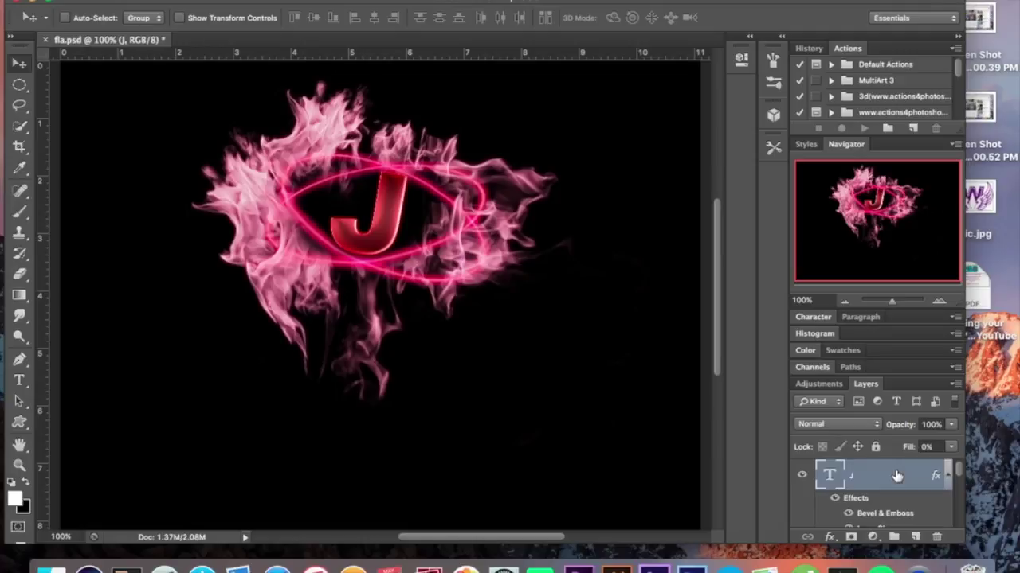
pyautogui.doubleClick(897, 476)
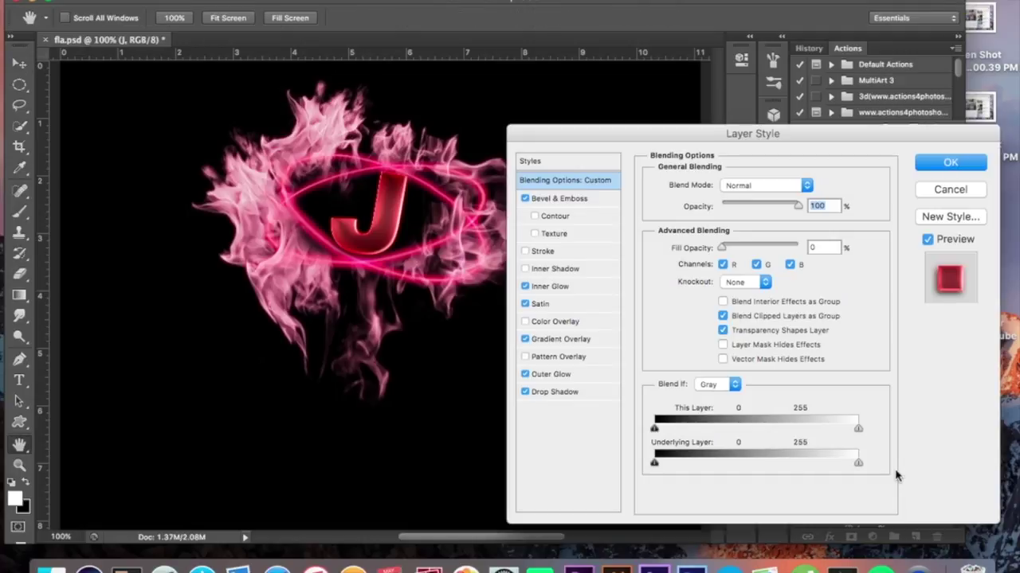
pyautogui.click(580, 205)
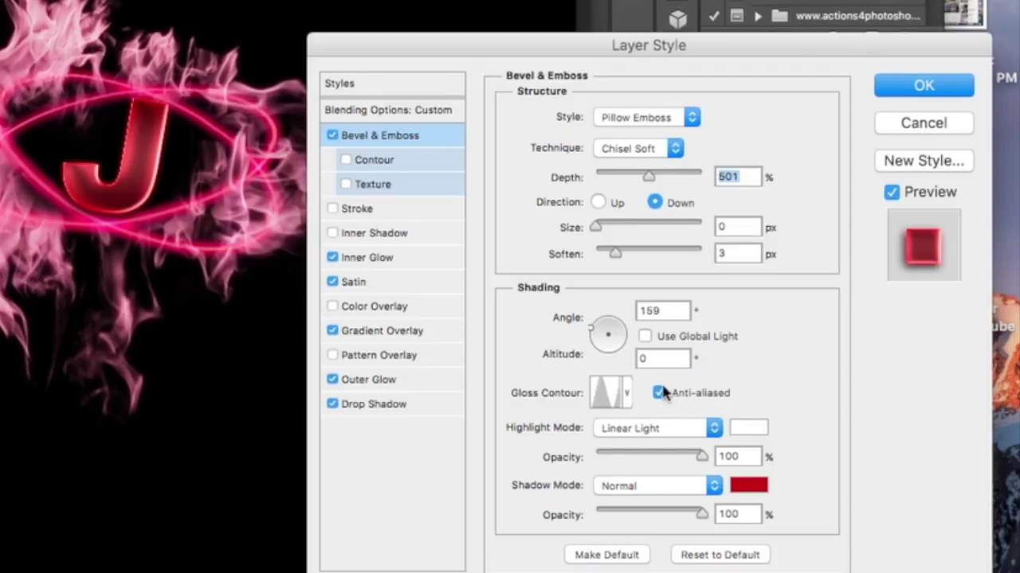
pyautogui.click(628, 392)
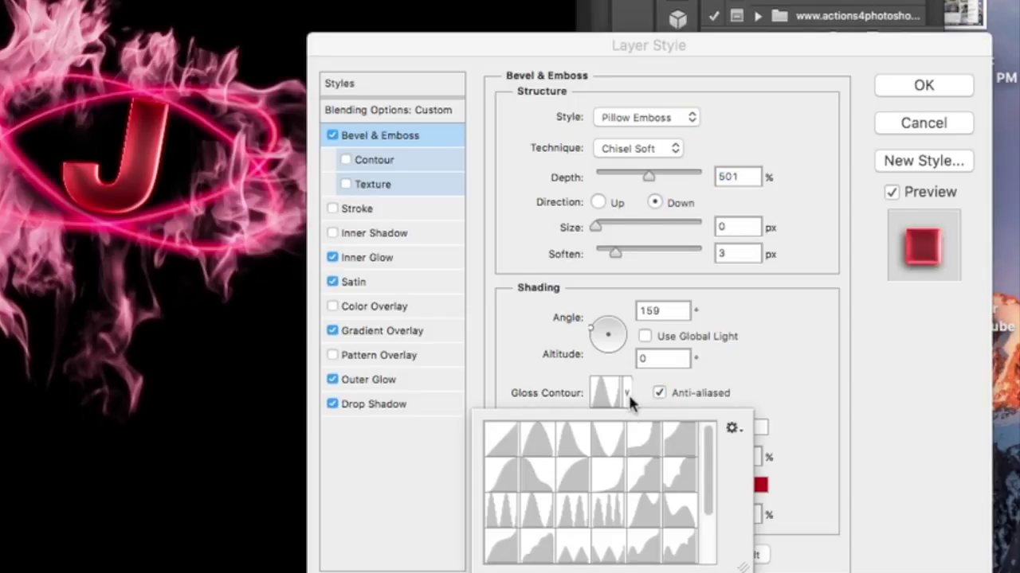
pyautogui.click(574, 532)
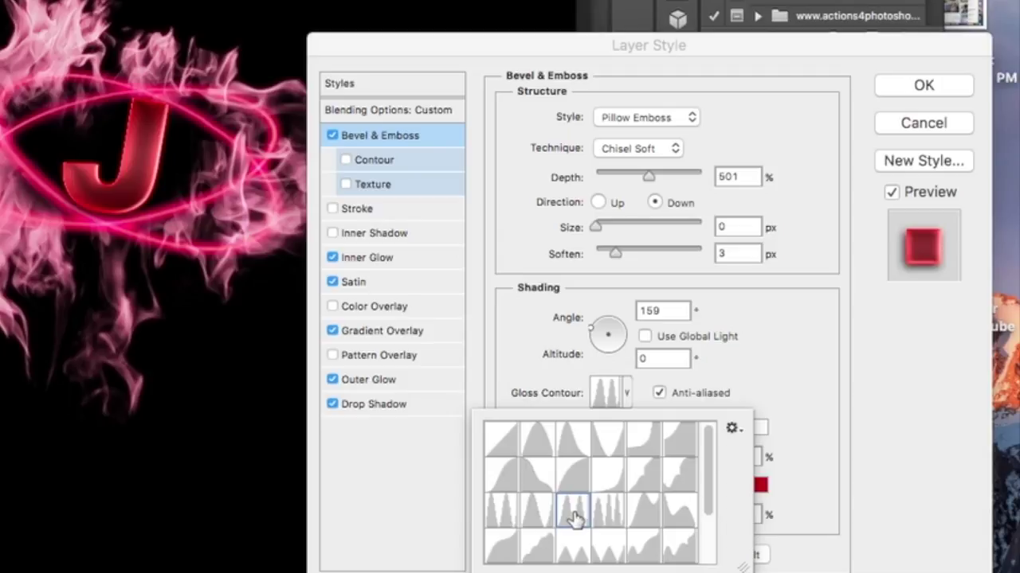
pyautogui.click(533, 342)
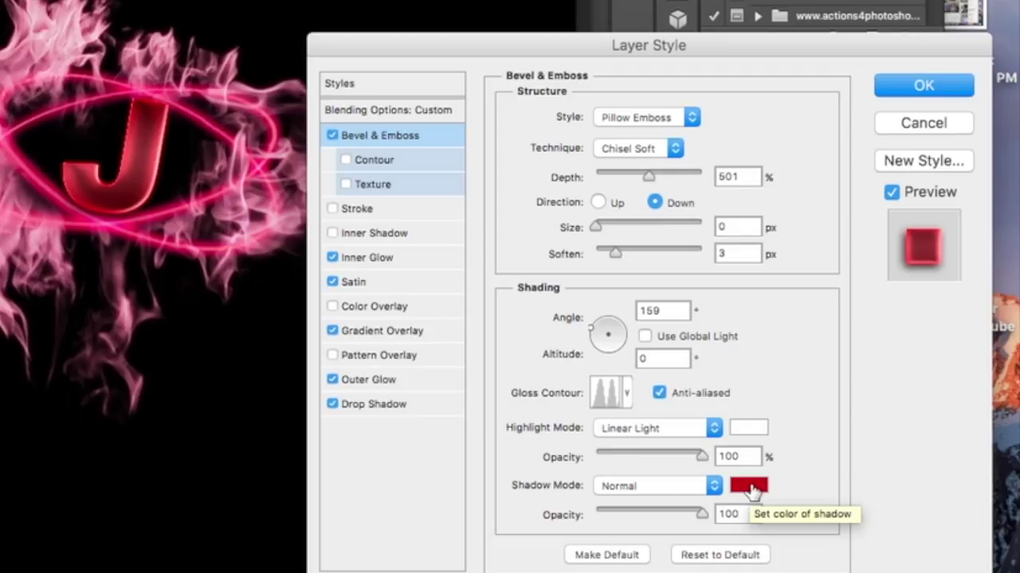
# Check the letter's Inner Glow settings and choose the smoothly rising S-shaped contour for its Satin effect
pyautogui.click(399, 265)
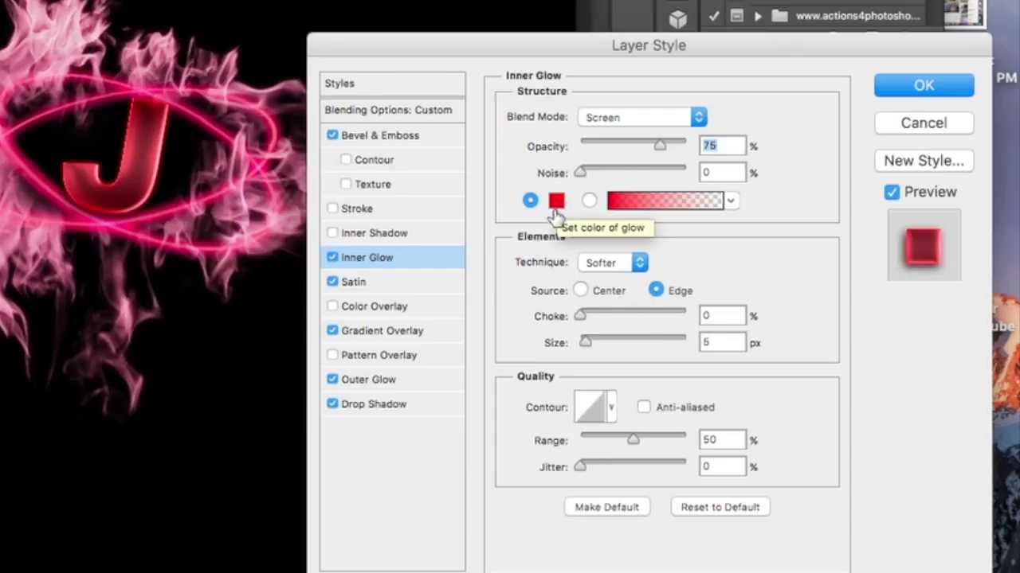
pyautogui.click(407, 284)
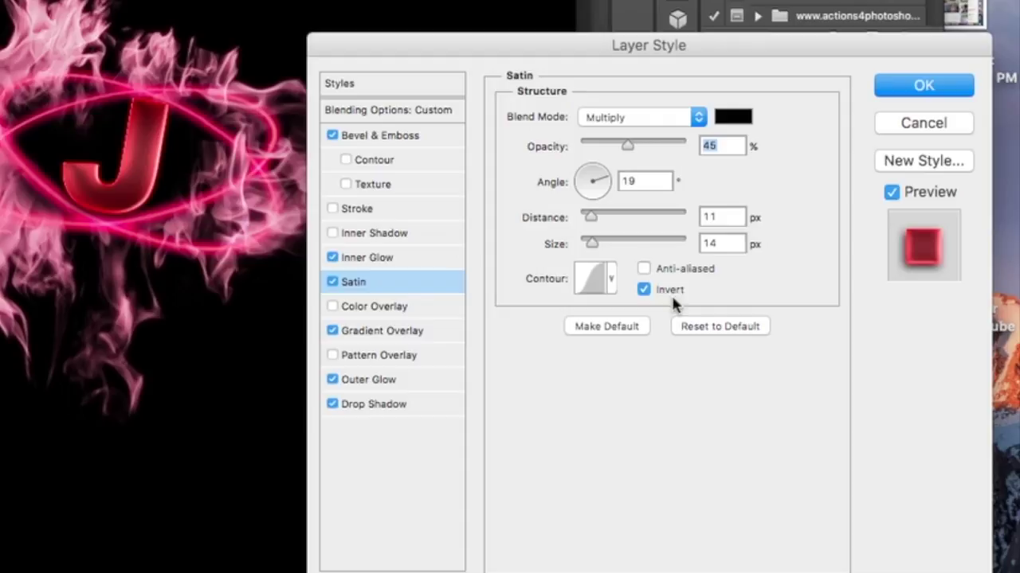
pyautogui.click(612, 279)
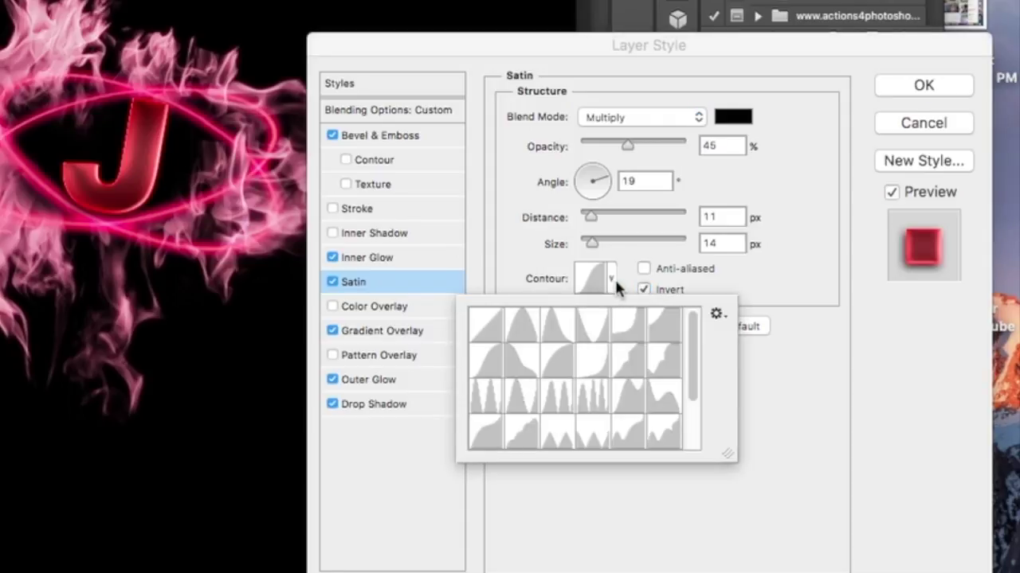
pyautogui.click(494, 371)
pyautogui.click(610, 276)
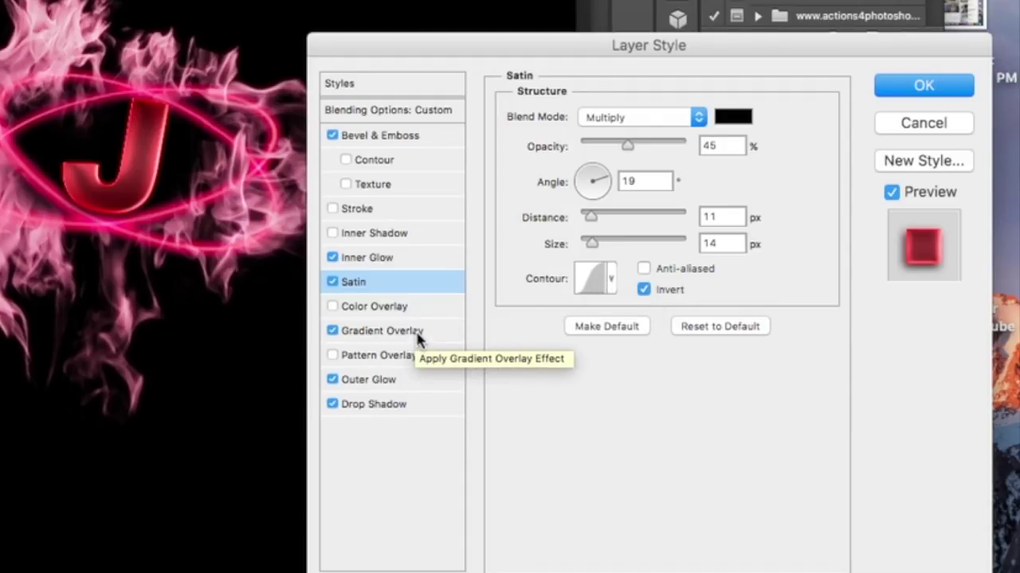
# Review the letter's Gradient Overlay with its gradient stops, the Outer Glow and the Drop Shadow, and accept the layer style
pyautogui.click(390, 331)
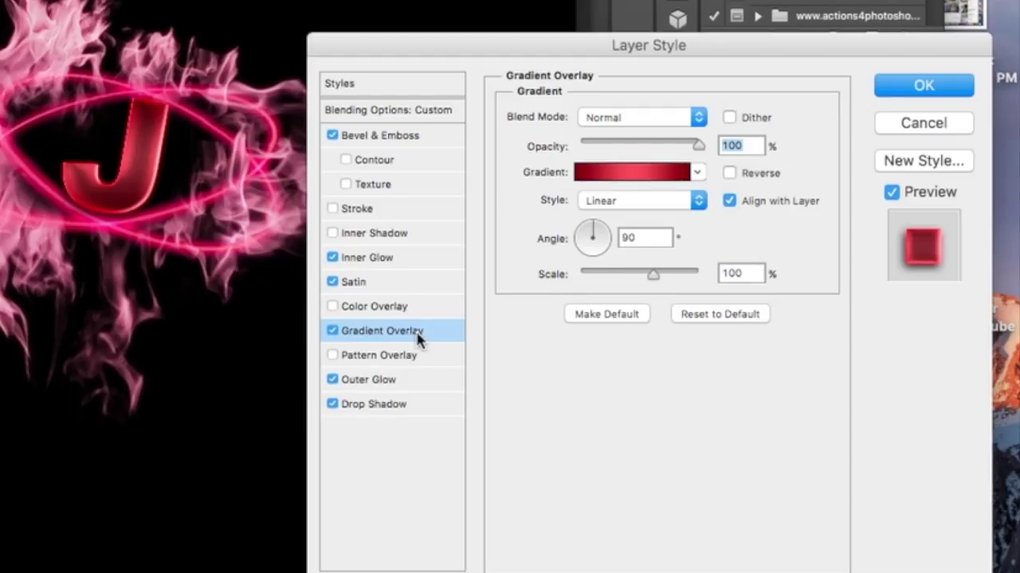
pyautogui.click(661, 173)
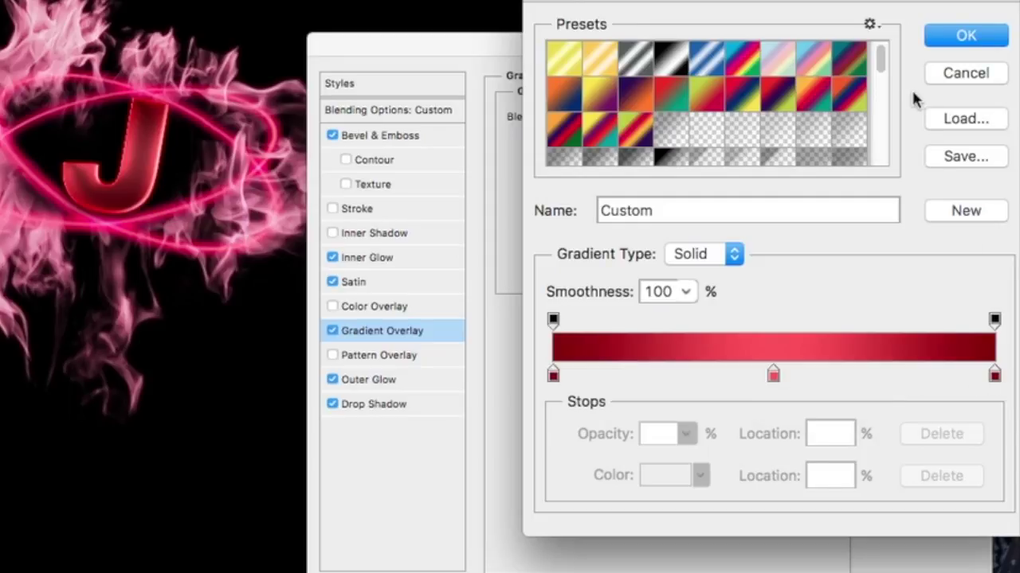
pyautogui.click(971, 37)
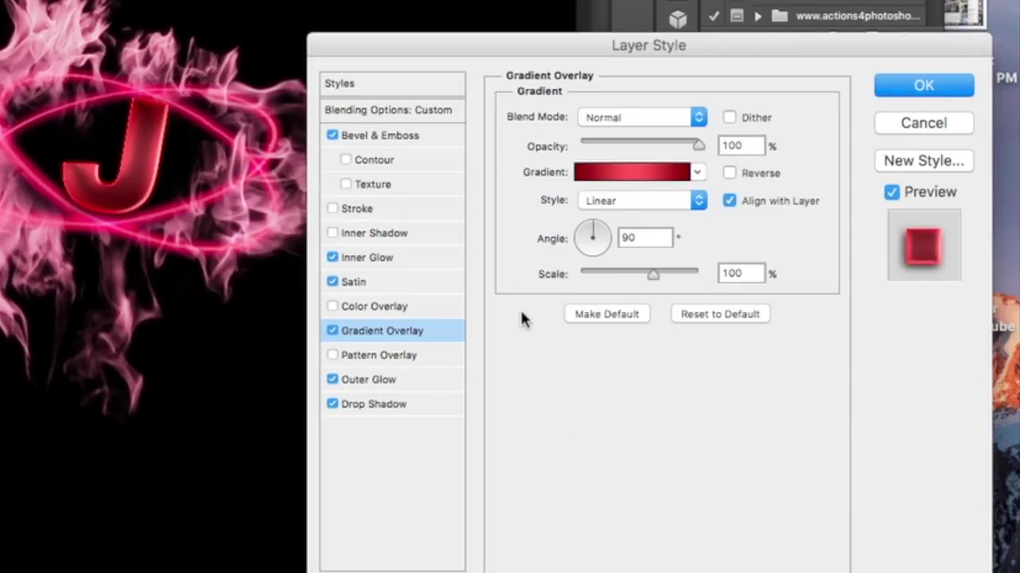
pyautogui.click(396, 380)
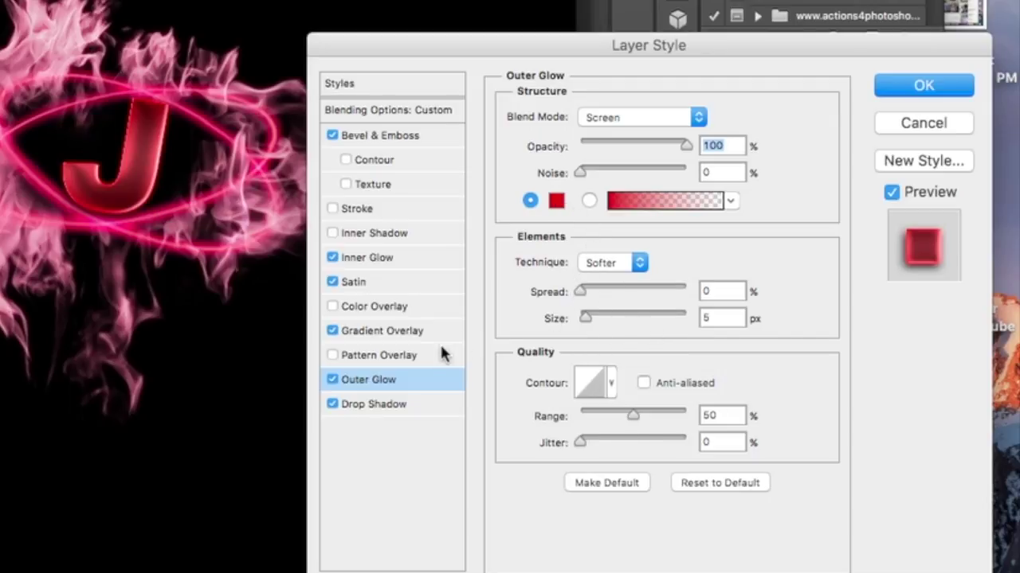
pyautogui.click(396, 407)
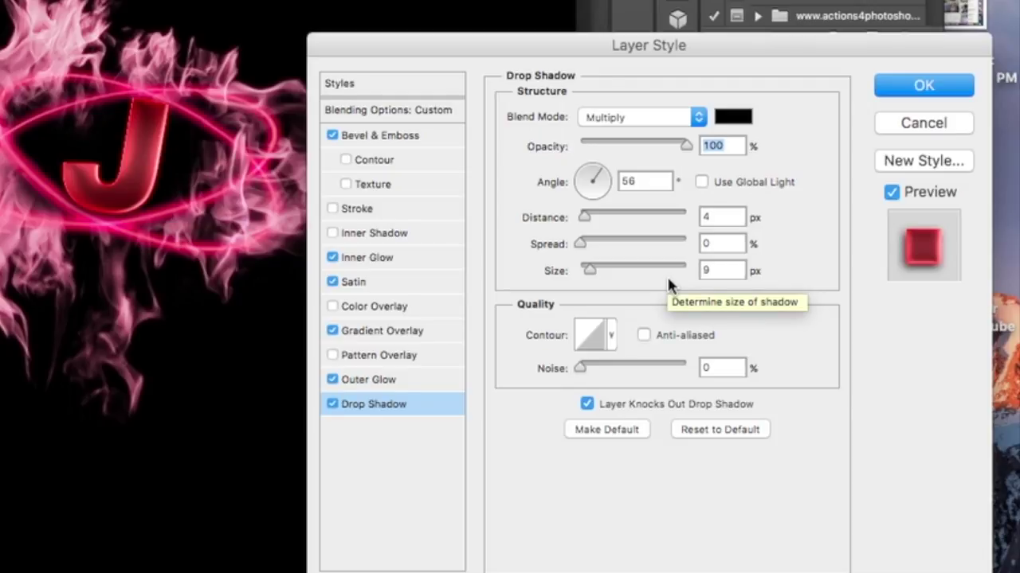
pyautogui.press('Return')
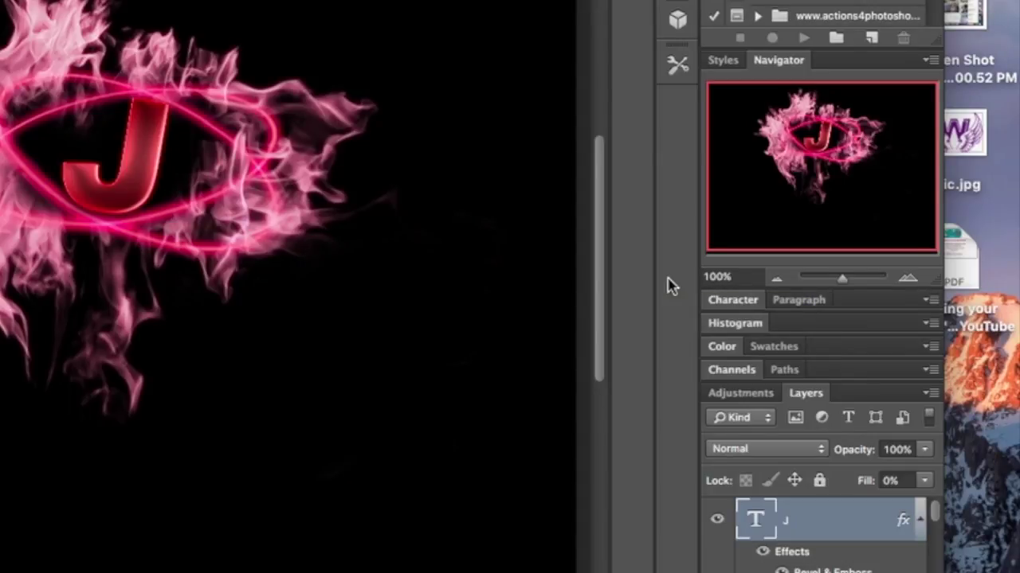